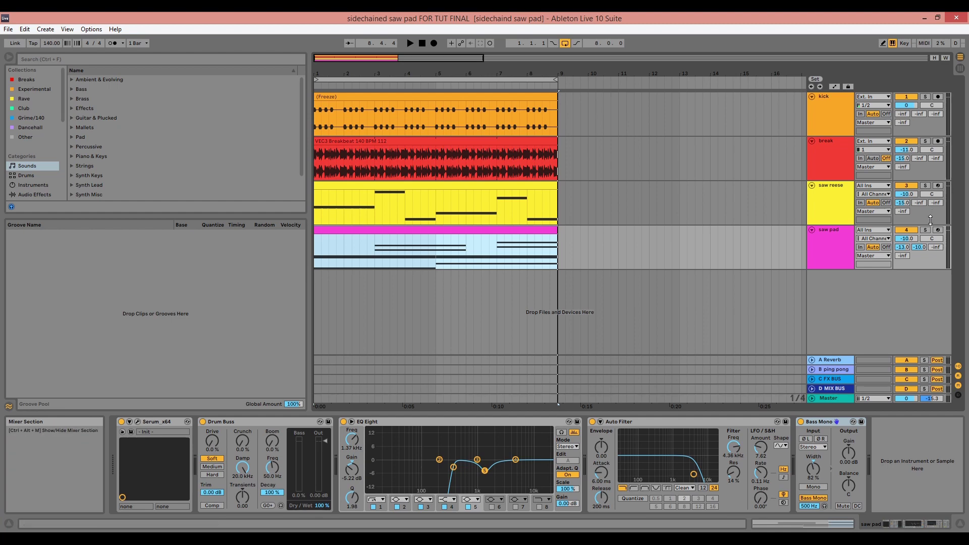
- Solo the saw pad track and play the set briefly to hear it alone
left_click(732, 247)
key("s")
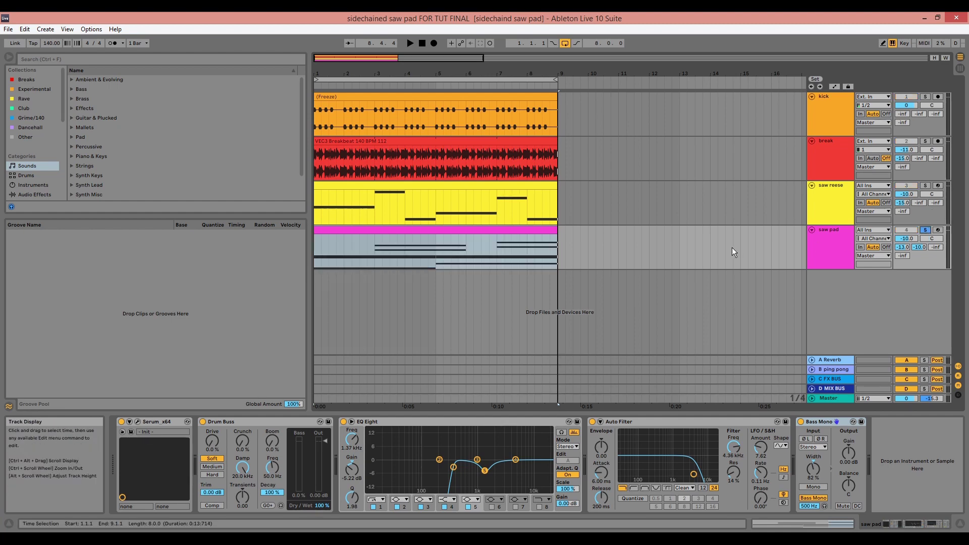
key("space")
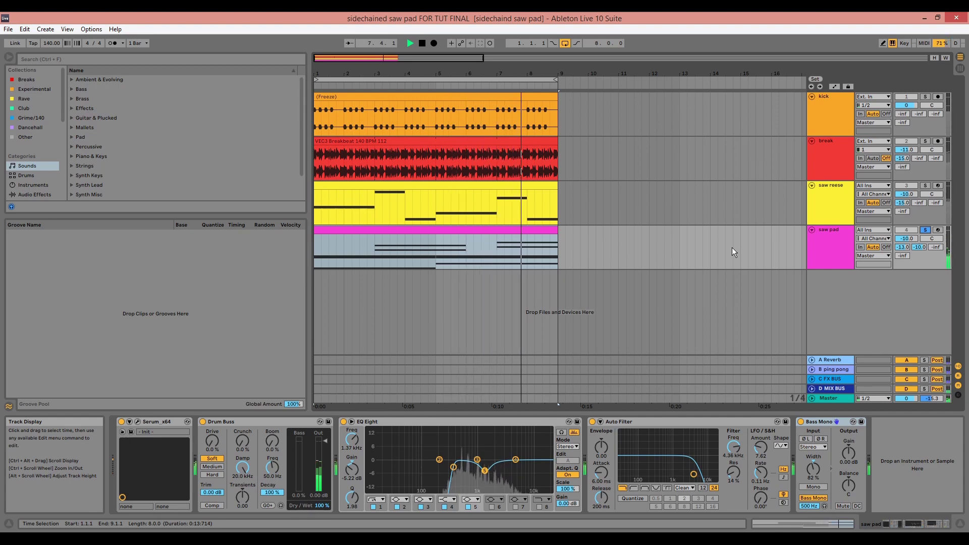
key("space")
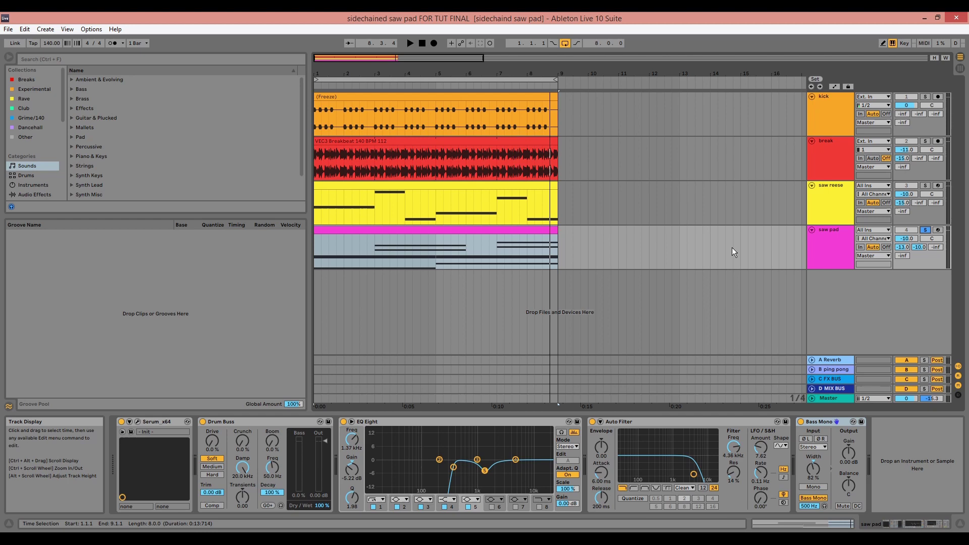
- Insert a new MIDI track below saw pad and load Serum onto it
right_click(834, 259)
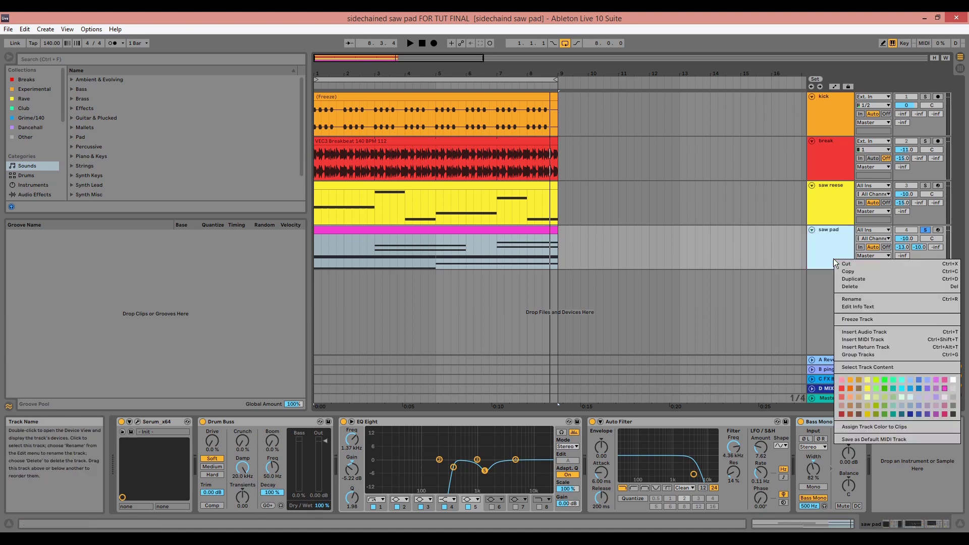
left_click(879, 339)
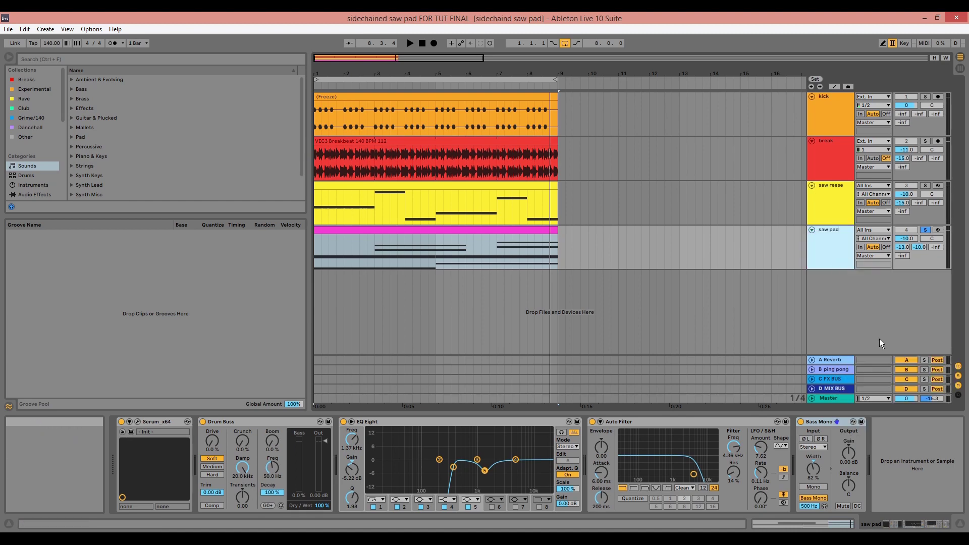
key("ctrl+f")
type("SERUM")
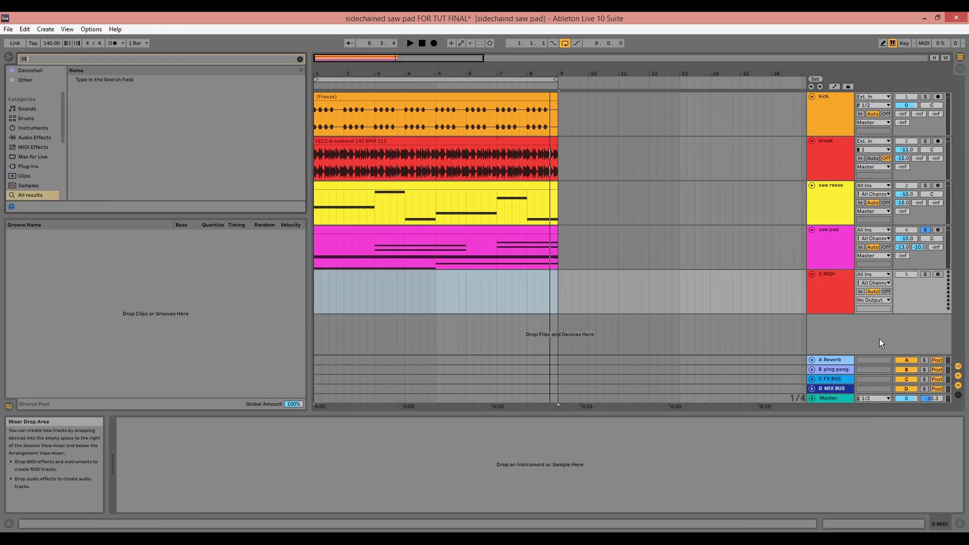
left_click(35, 165)
left_click_drag(101, 81, 473, 301)
- Rename the Serum track 'strings pad' and move the saw pad clip onto it
right_click(819, 299)
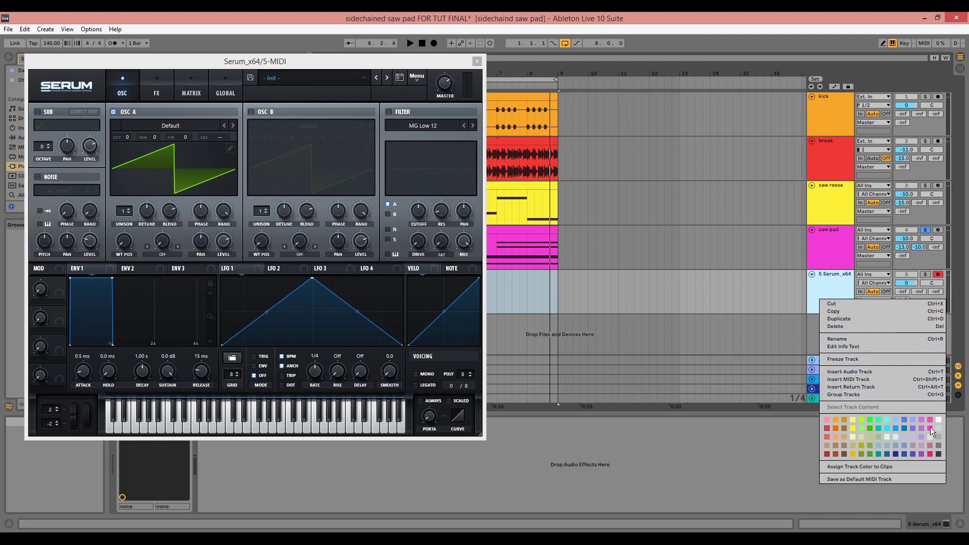
key("Escape")
key("ctrl+r")
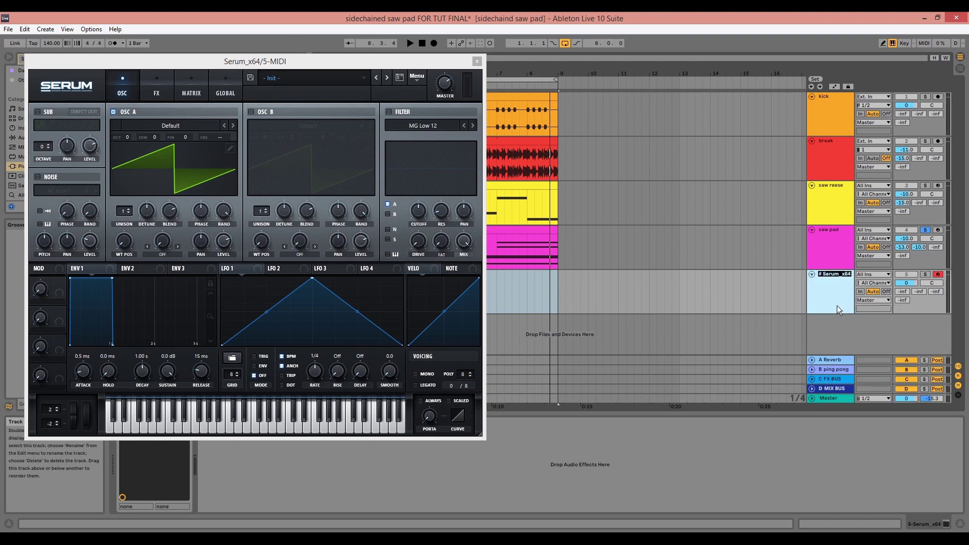
type("strings pad")
left_click(545, 232)
left_click_drag(545, 232, 544, 283)
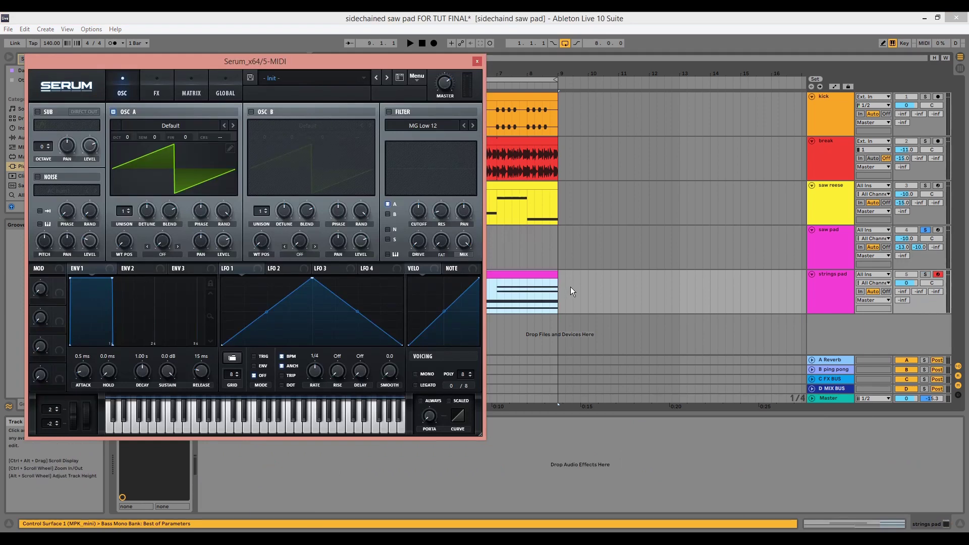
- Delete the empty saw pad track, set strings pad to -10 dB, solo and audition it
left_click(832, 246)
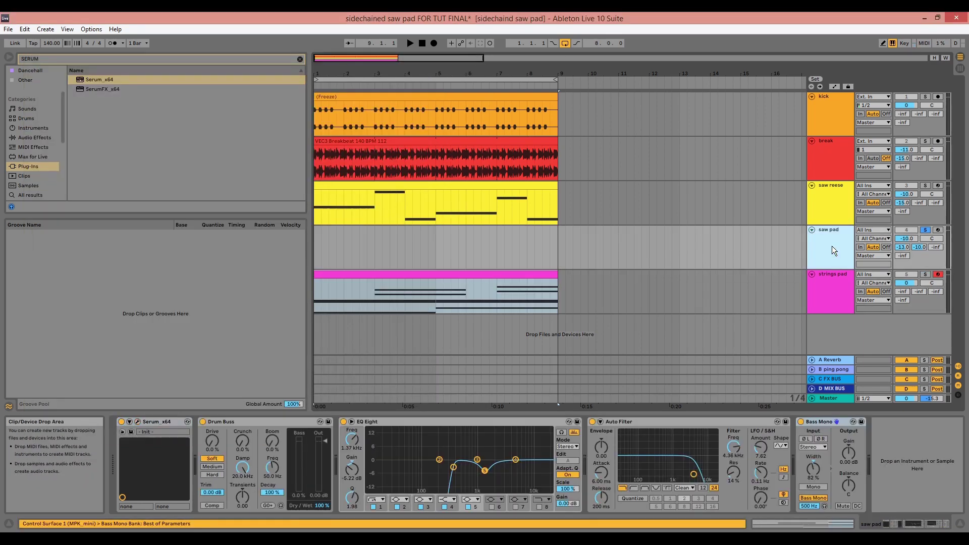
key("Delete")
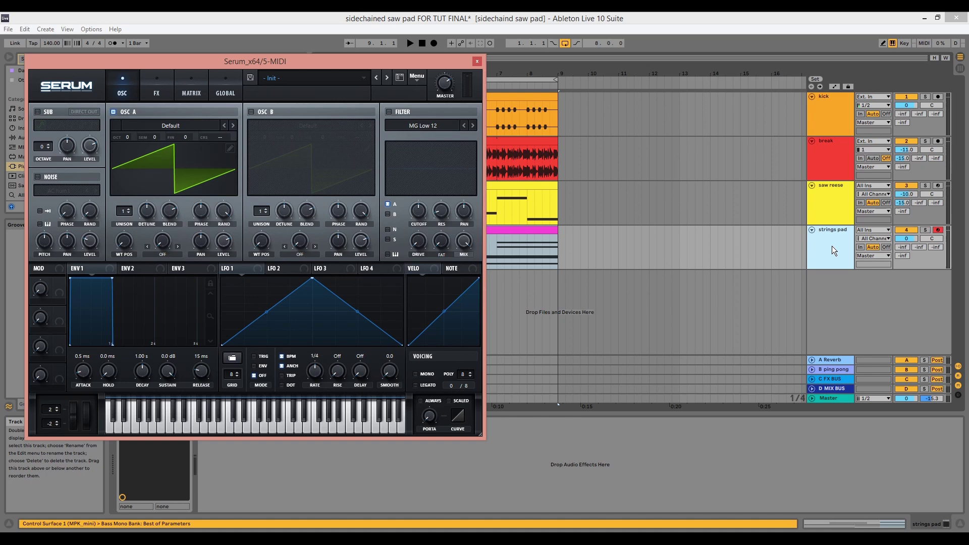
left_click(906, 239)
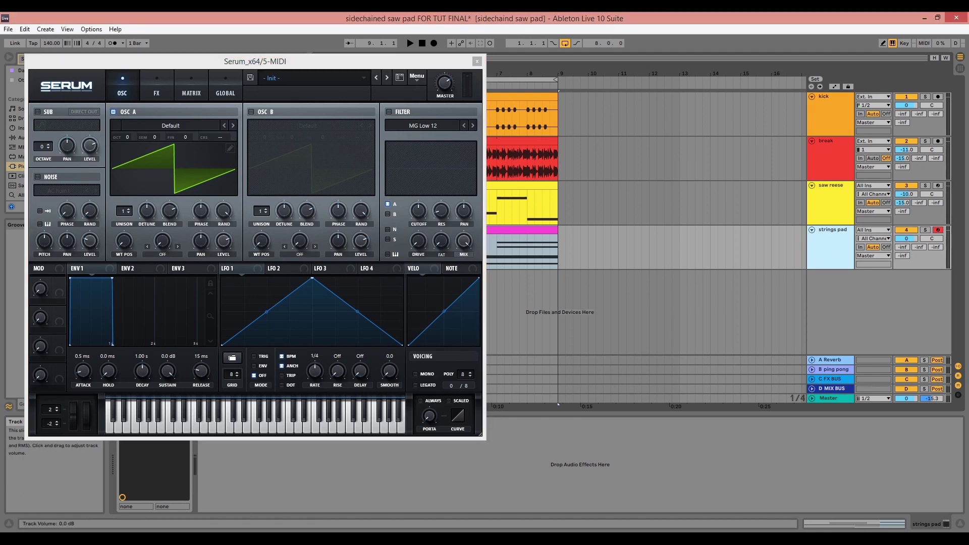
type("-10")
key("Return")
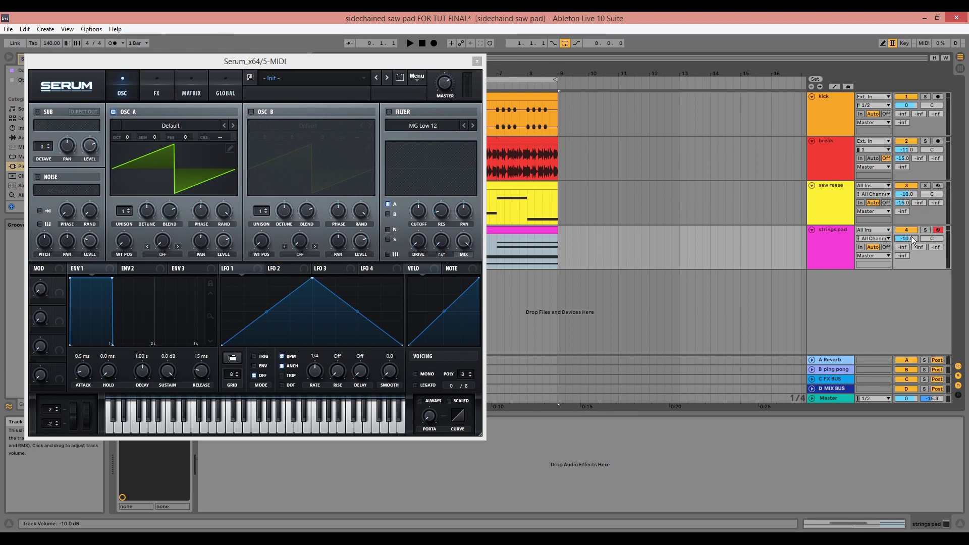
left_click(925, 230)
key("space")
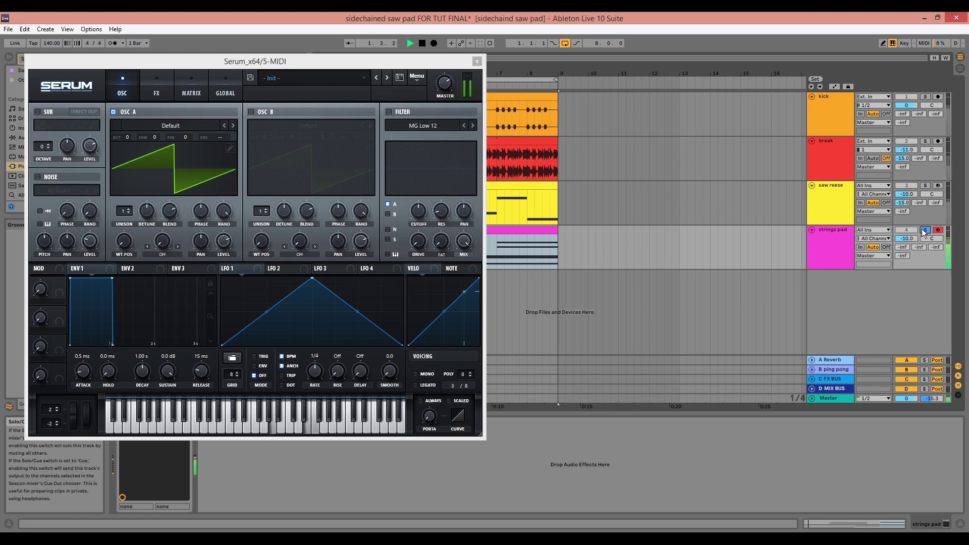
key("space")
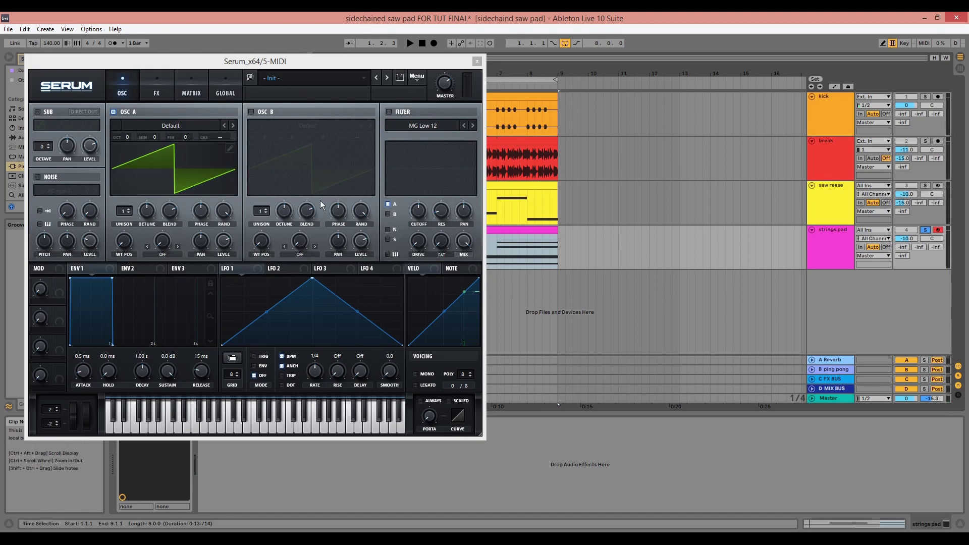
- Load the Analog Basic Mini wavetable on oscillator A and raise unison to 16 voices
left_click(180, 126)
mouse_move(179, 138)
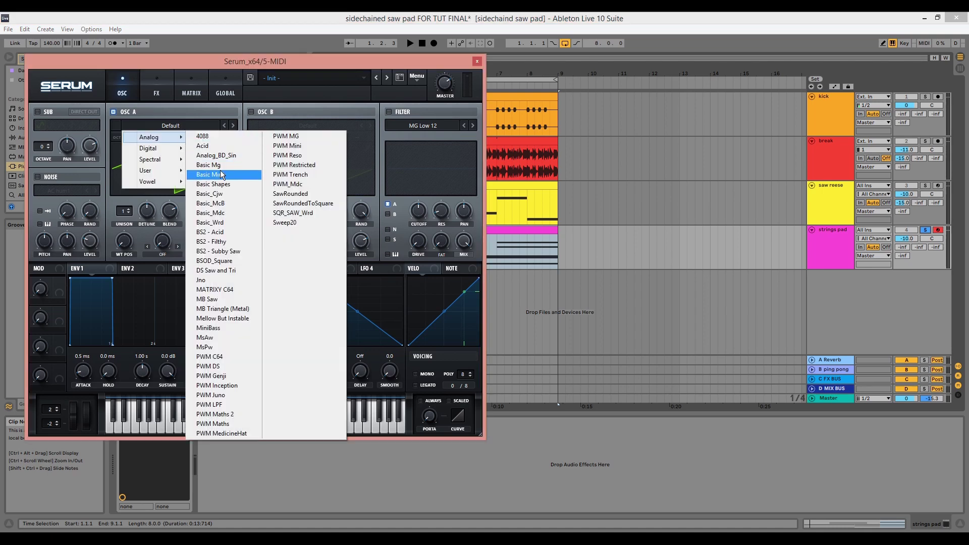
left_click(220, 174)
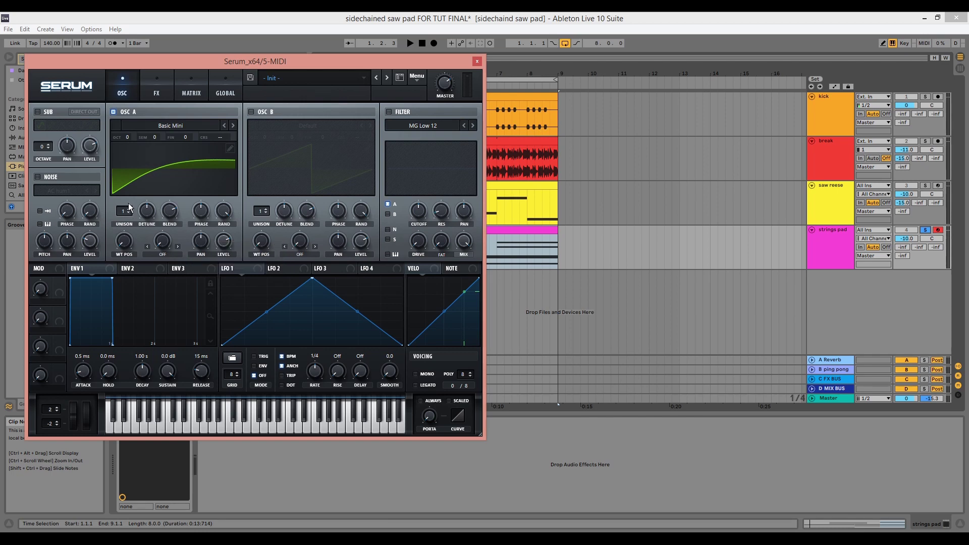
left_click_drag(129, 207, 141, 86)
key("space")
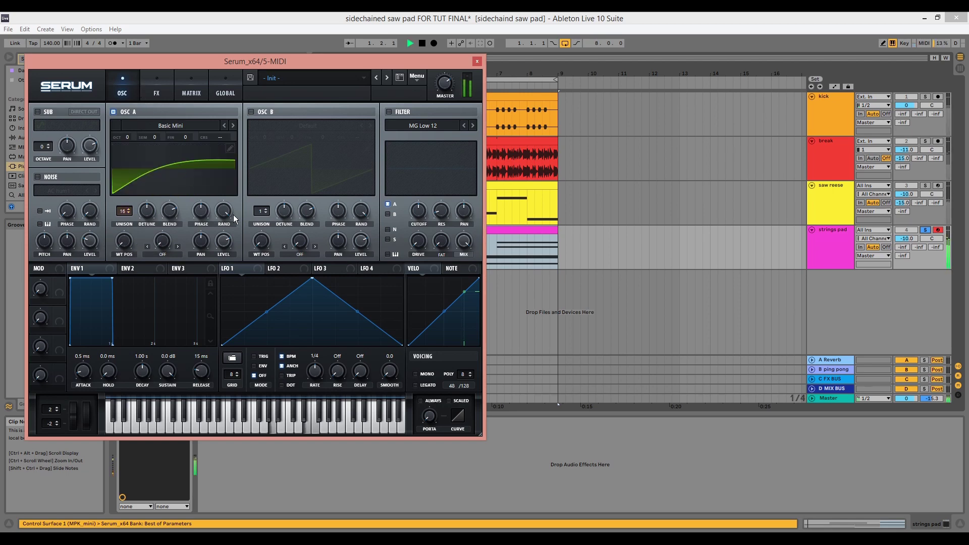
key("space")
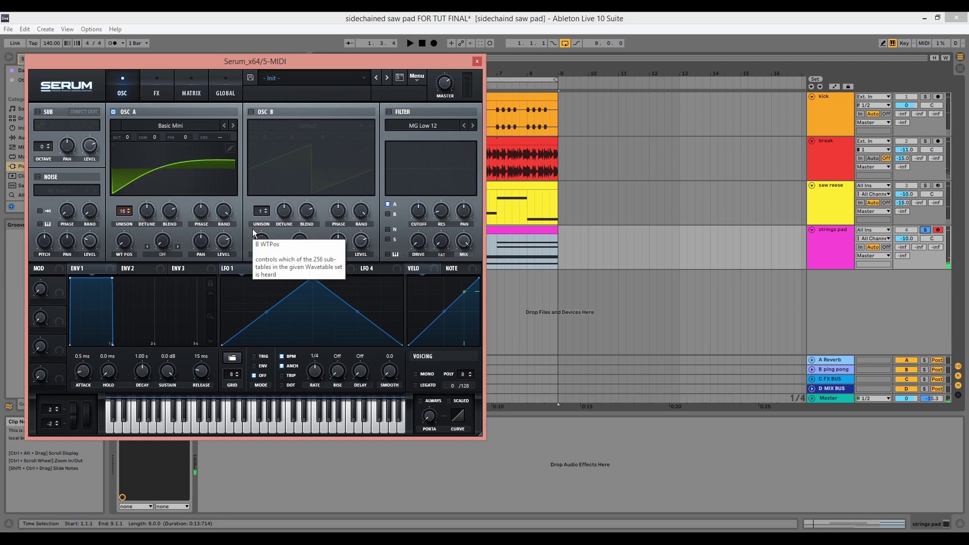
- Switch on Serum's MG Low 12 filter and listen to the filtered pad
left_click(394, 111)
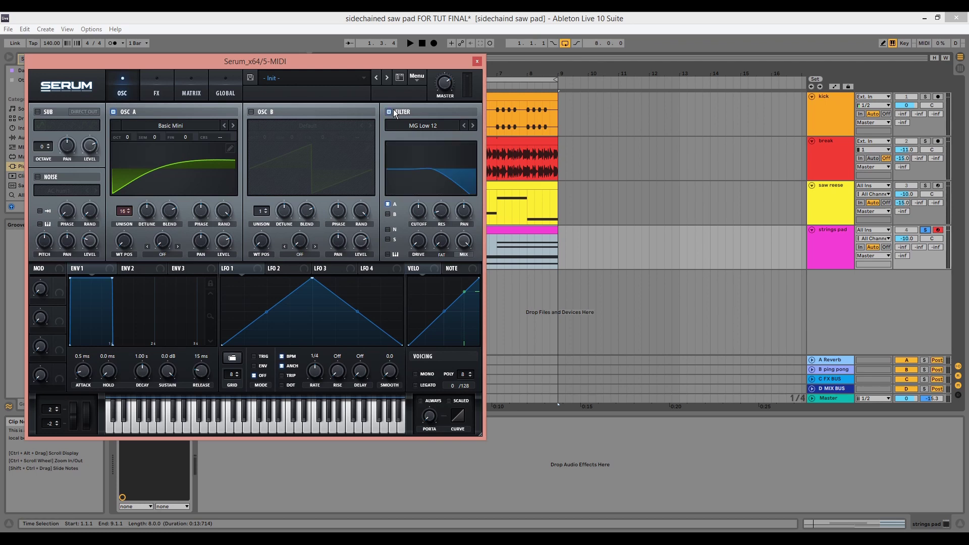
key("space")
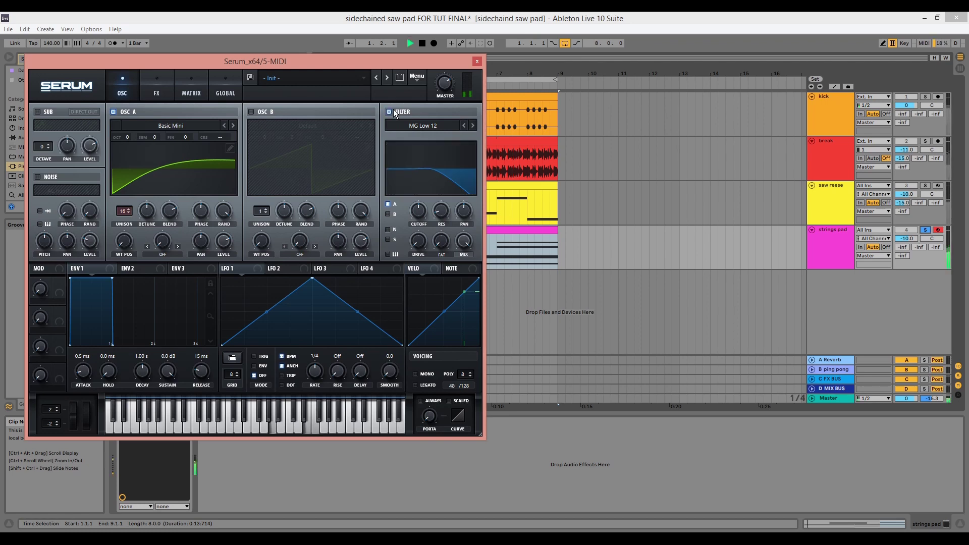
key("space")
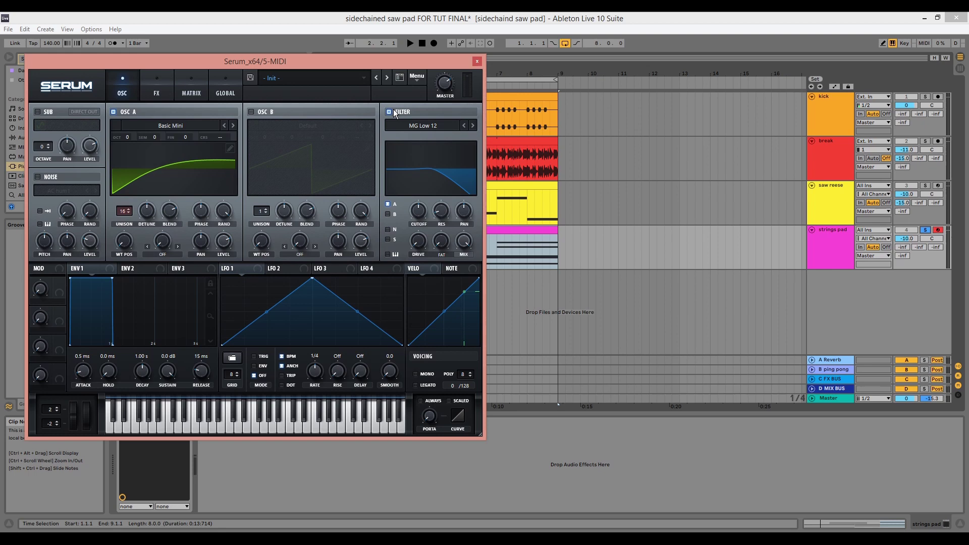
- While the pad plays, lengthen ENV 1's attack, release and decay (about 1.86 s)
key("space")
left_click_drag(90, 347, 84, 364)
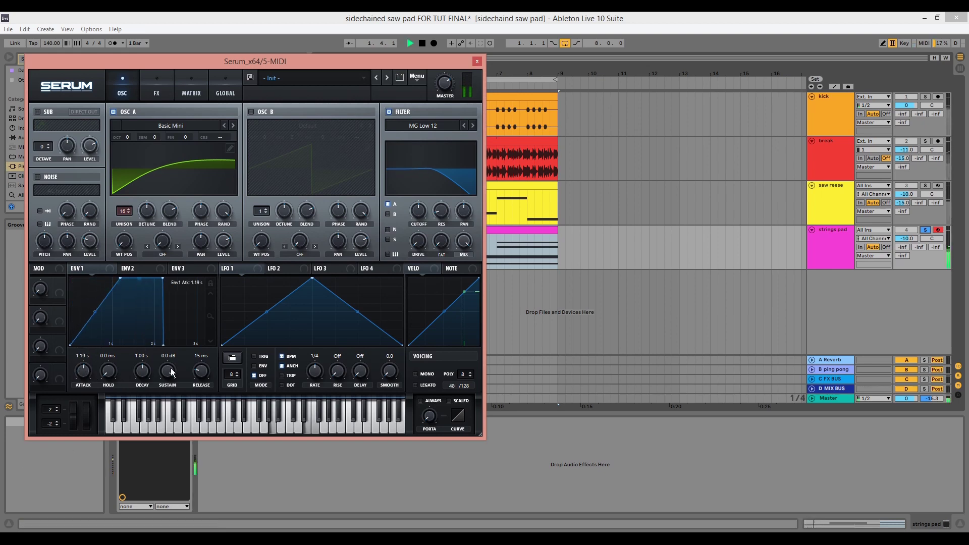
left_click_drag(204, 373, 209, 354)
left_click_drag(147, 371, 205, 369)
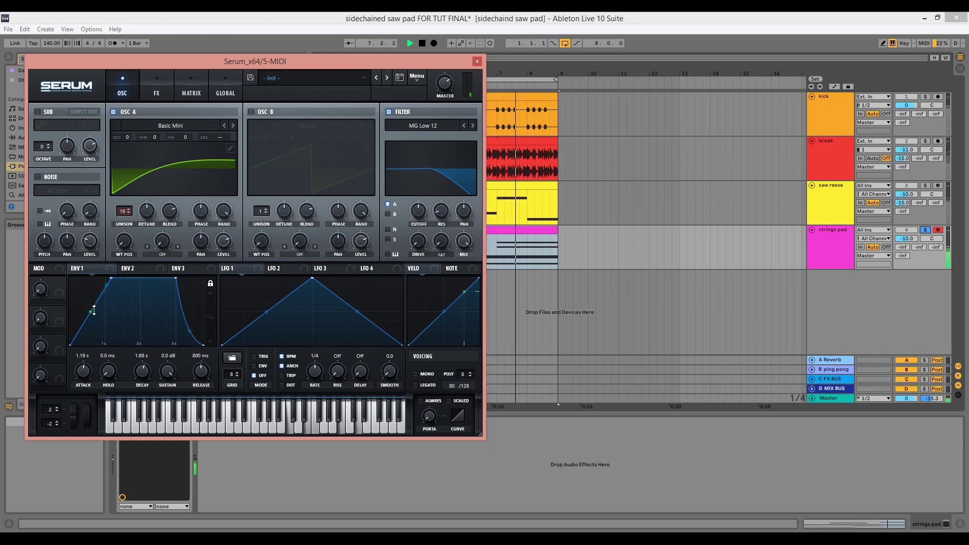
left_click_drag(202, 374, 204, 370)
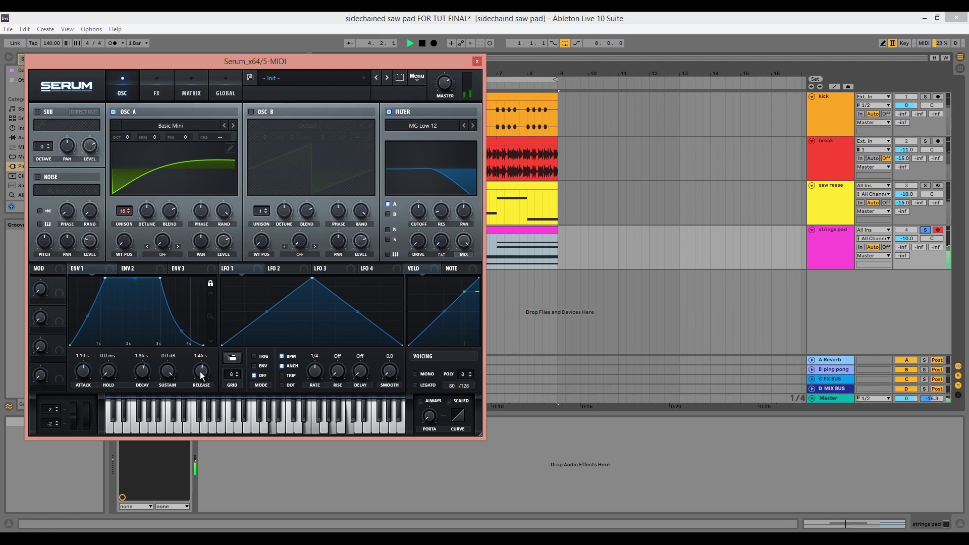
- Stretch the ENV 1 decay further toward 3.33 s, auditioning the pad
scroll(202, 374, "up", 3)
scroll(202, 373, "up", 3)
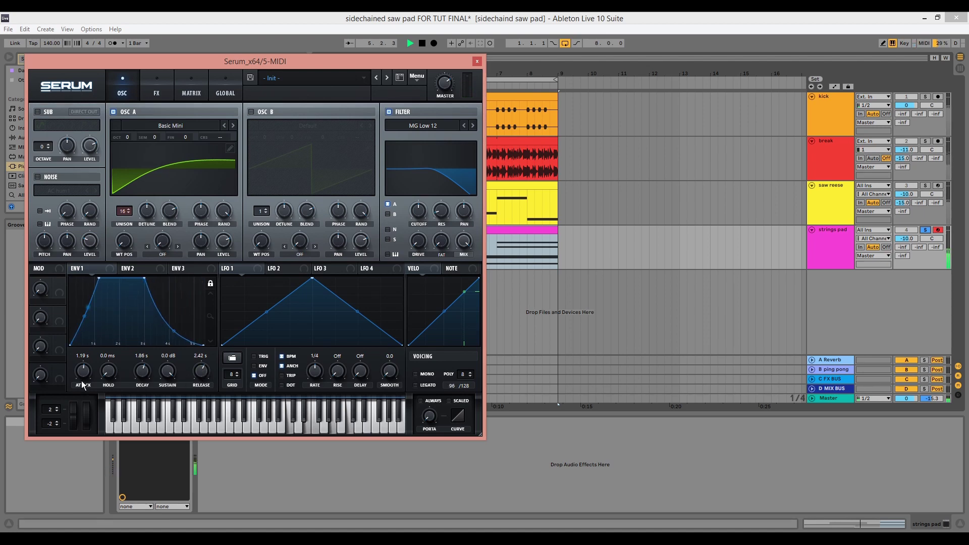
scroll(83, 372, "up", 3)
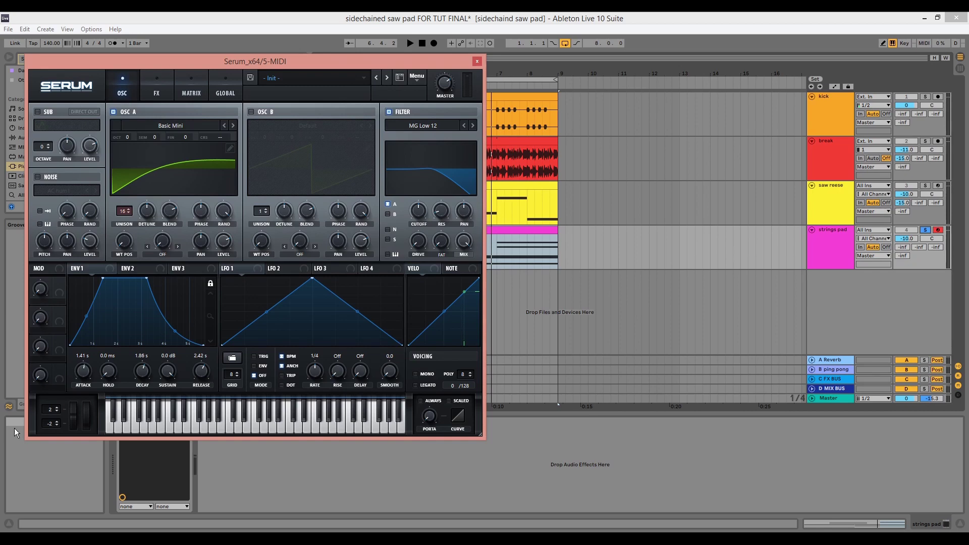
key("space")
scroll(174, 385, "down", 1)
scroll(172, 386, "down", 2)
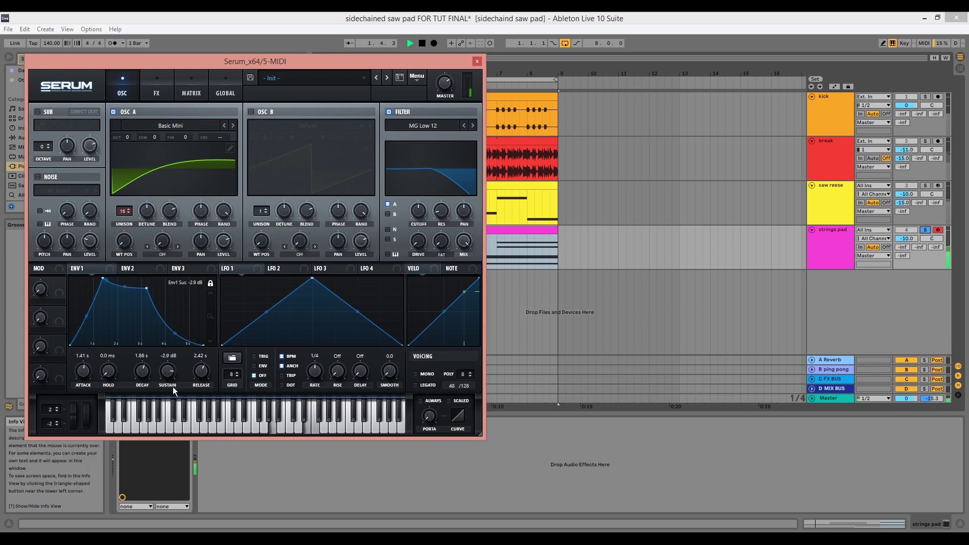
left_click_drag(147, 371, 147, 366)
scroll(147, 365, "up", 3)
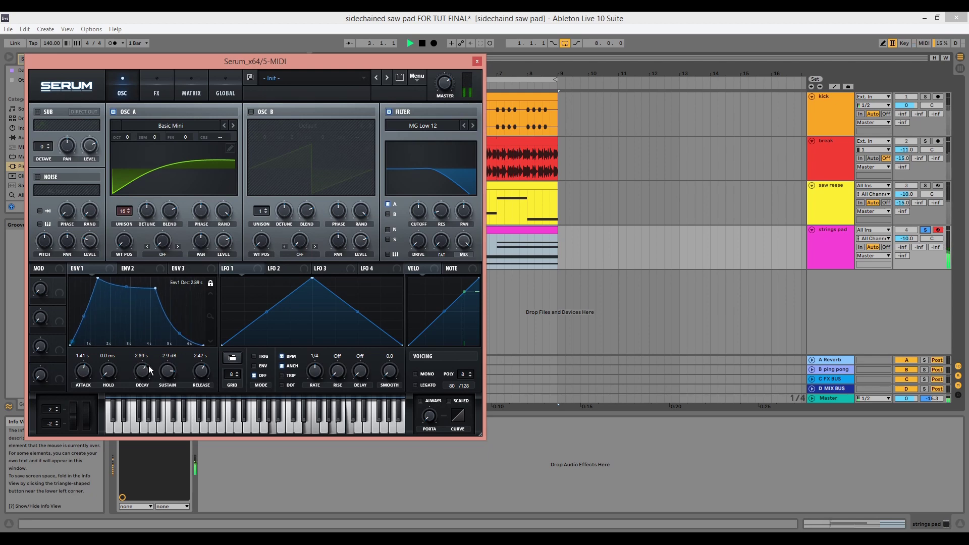
scroll(150, 369, "up", 1)
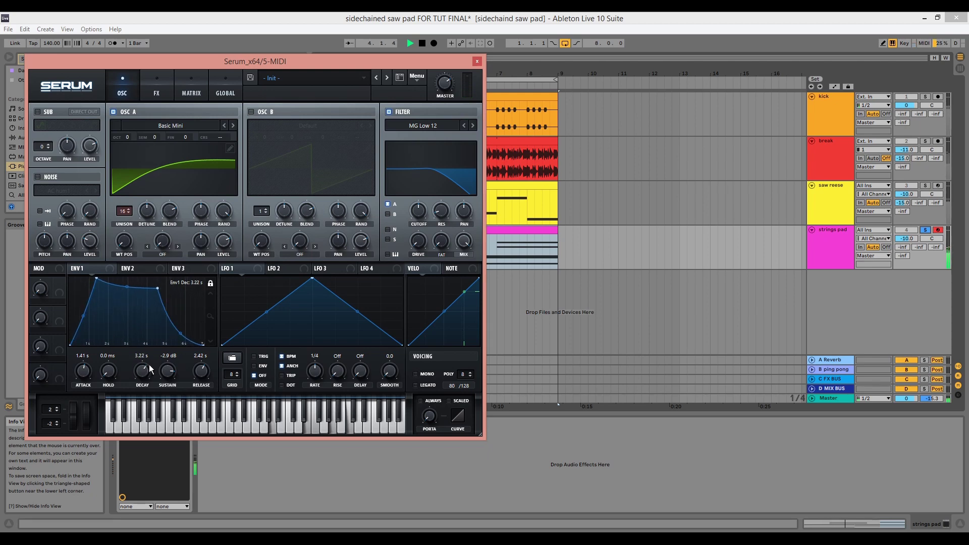
scroll(145, 370, "up", 1)
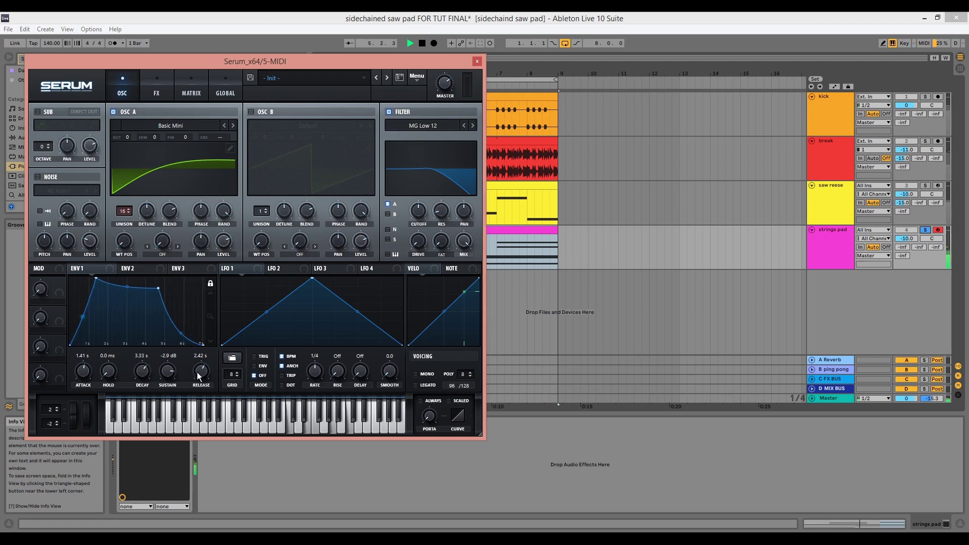
key("space")
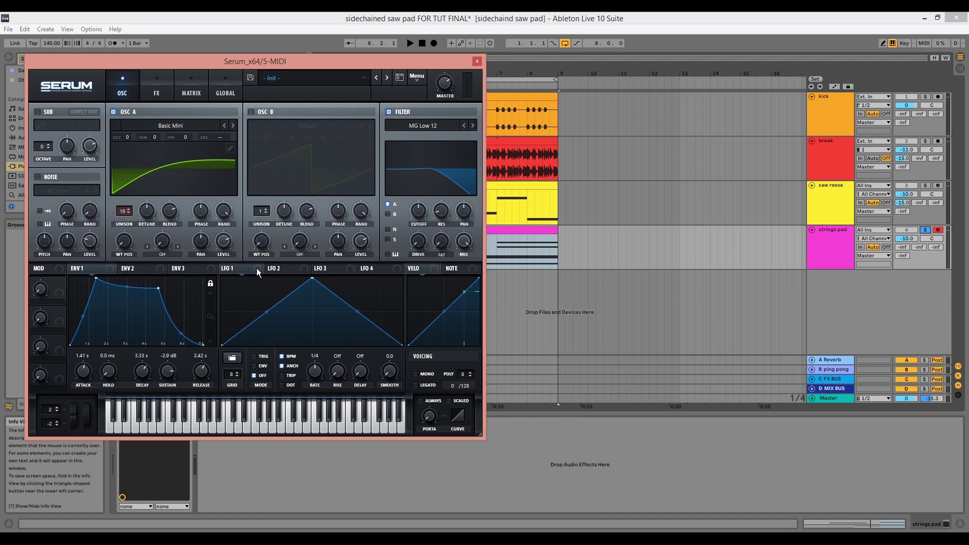
- Load the Sidechain SC1 shape into LFO 1
left_click(233, 358)
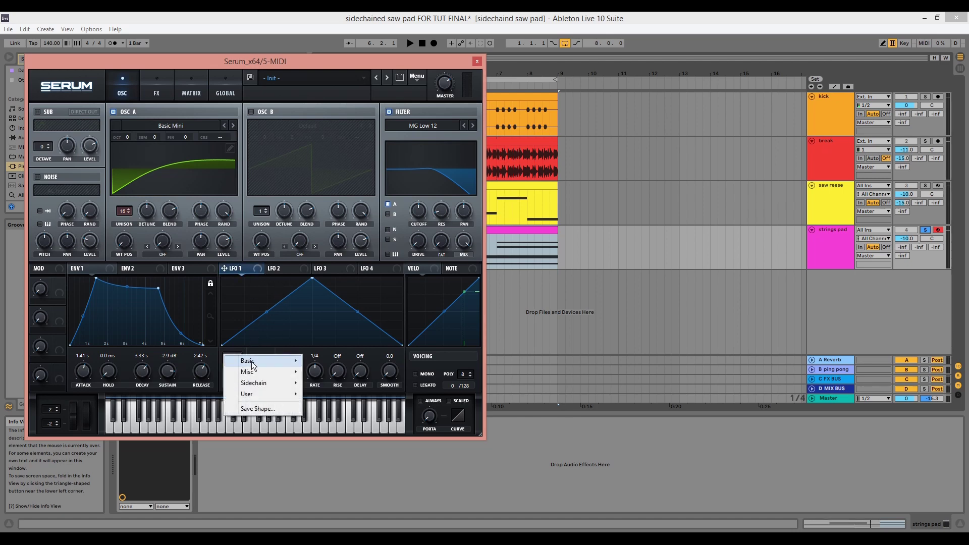
mouse_move(265, 382)
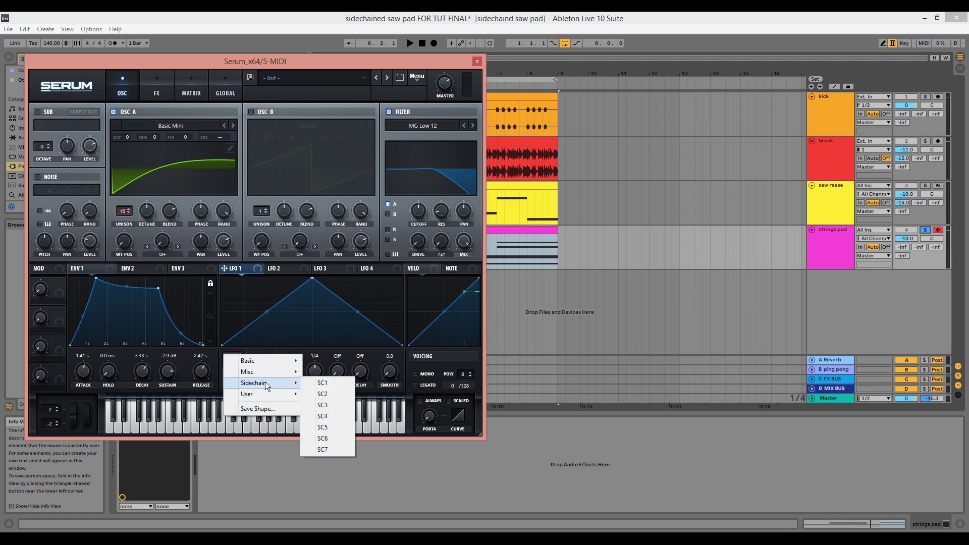
left_click(321, 383)
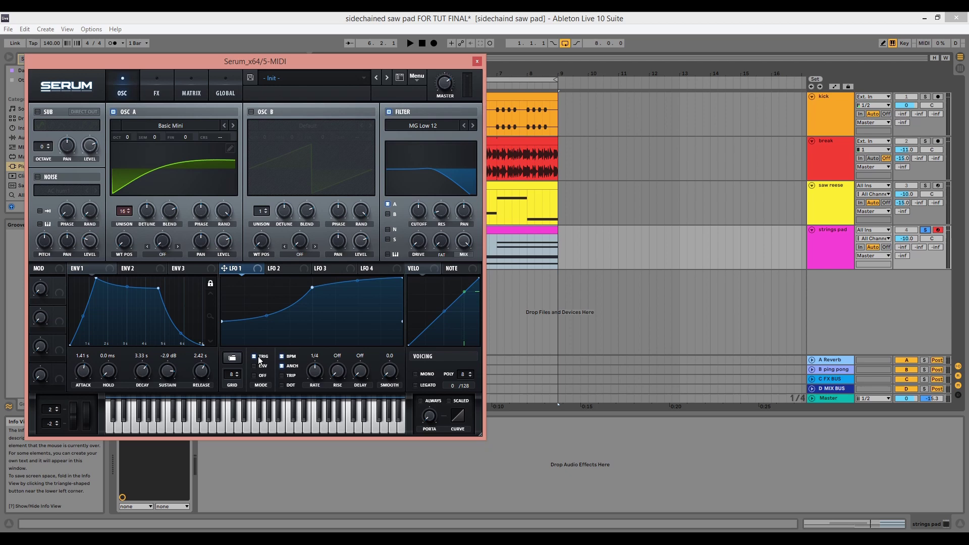
- Route LFO 1 to Oscillator A's level and raise LFO smoothing to 53.1
key("space")
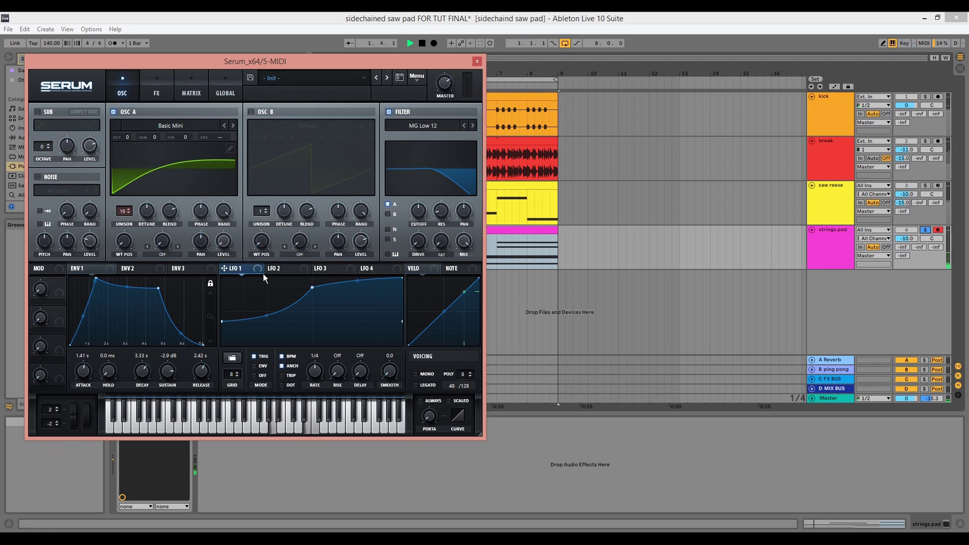
left_click_drag(223, 237, 224, 239)
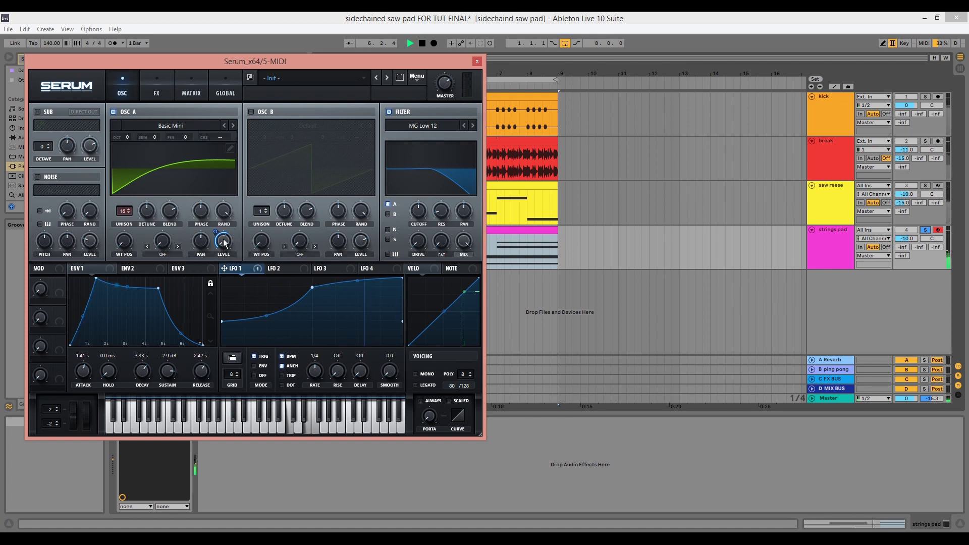
key("space")
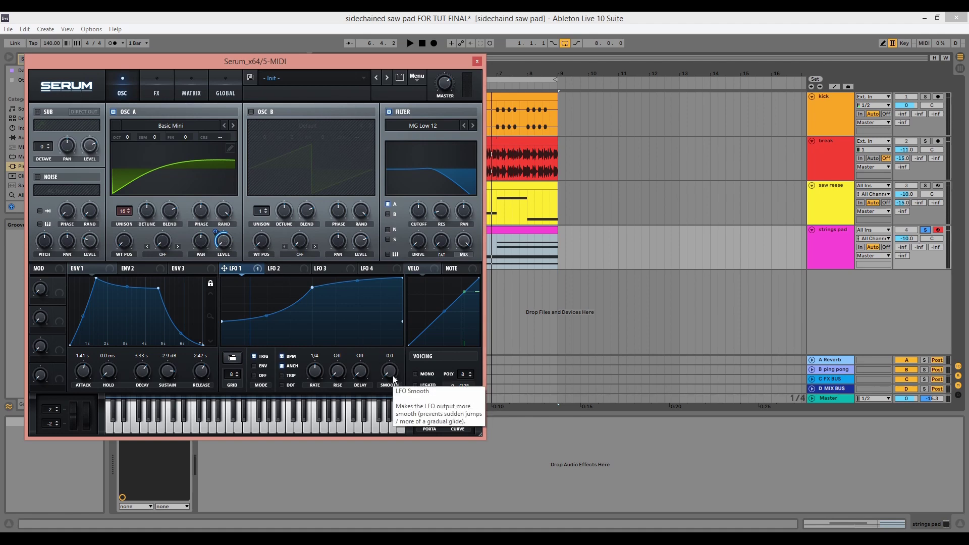
key("space")
mouse_move(393, 376)
left_mouse_down()
mouse_move(393, 366)
mouse_move(390, 372)
left_mouse_up()
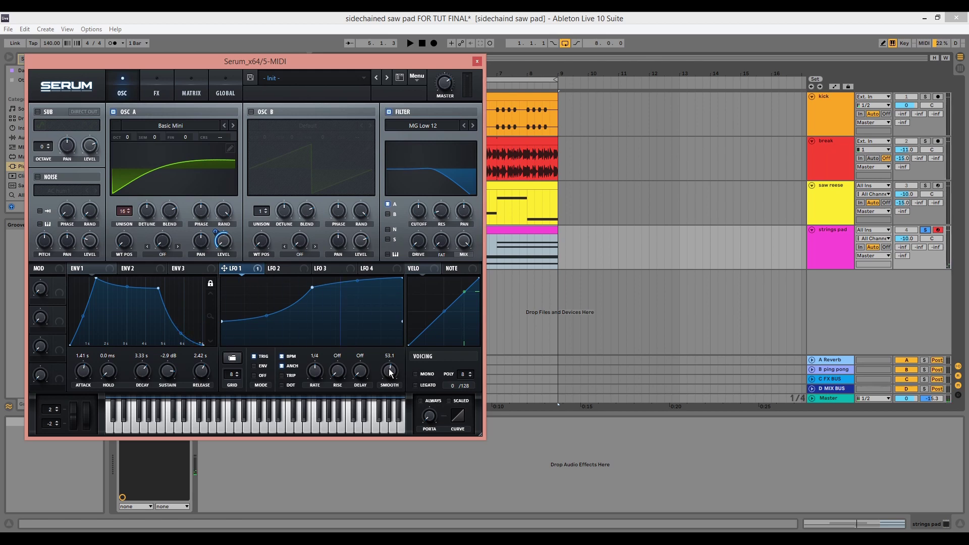
- Route LFO 2's 4-bar triangle to the filter cutoff and audition the sweep
left_click(295, 270)
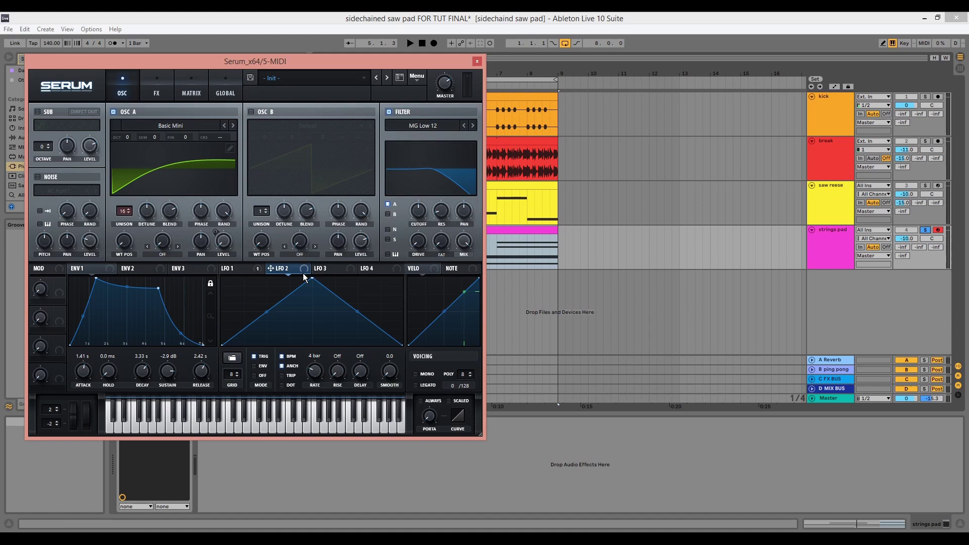
left_click_drag(417, 214, 417, 215)
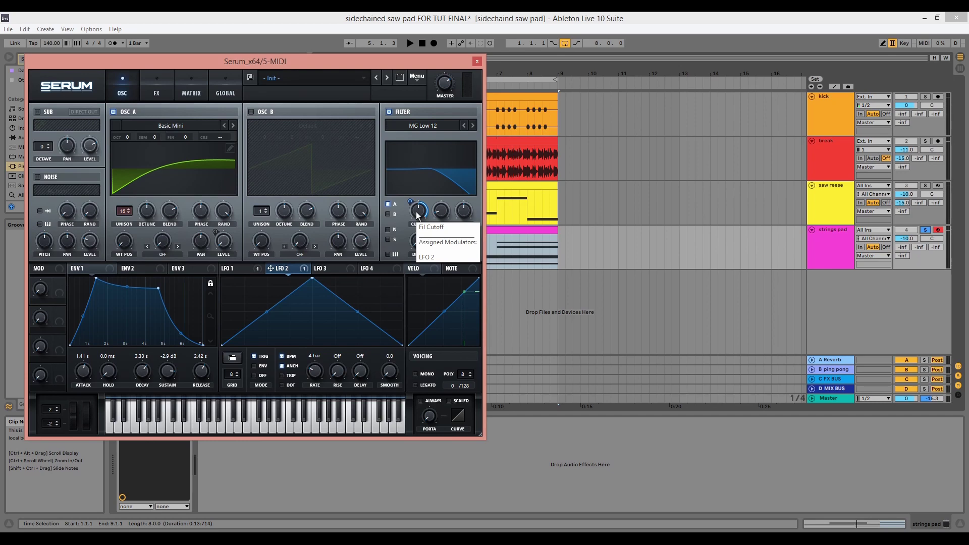
key("space")
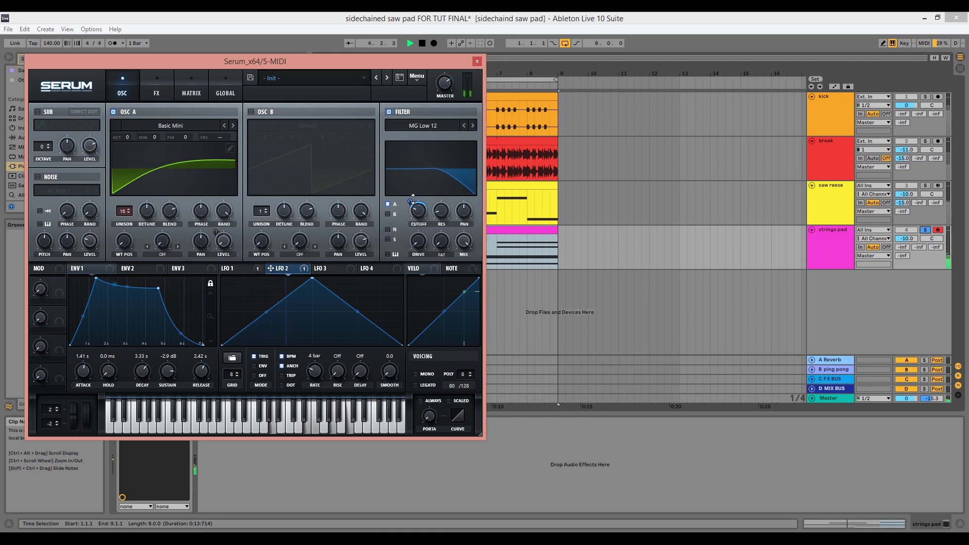
mouse_move(418, 219)
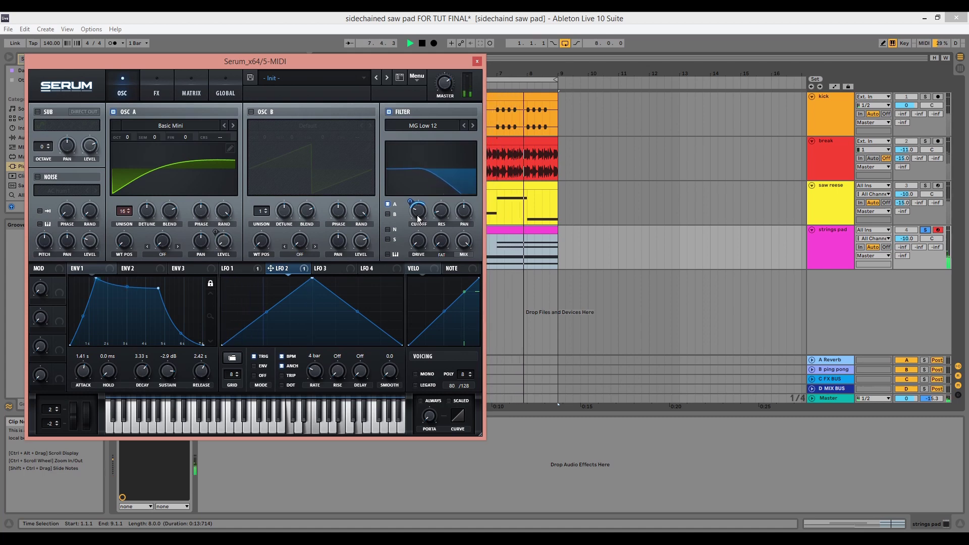
key("space")
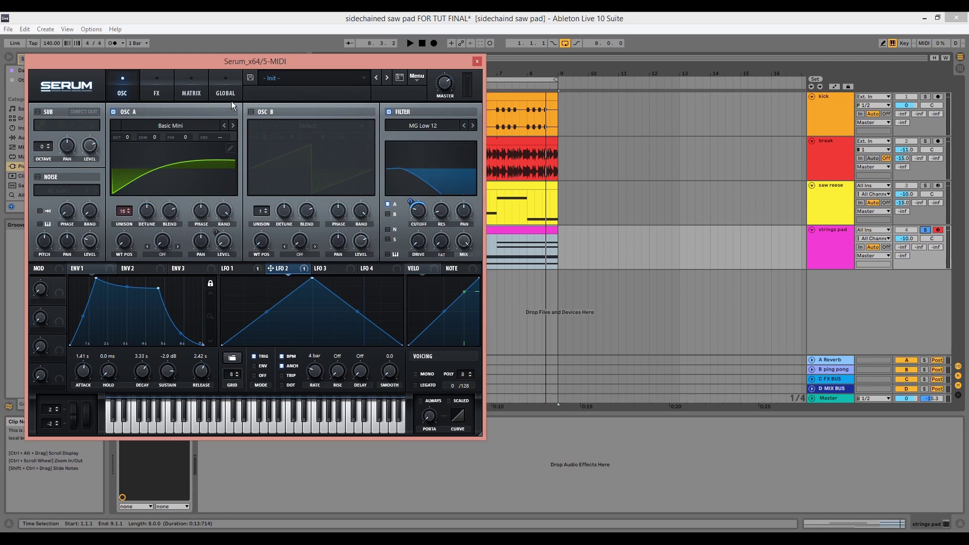
left_click(251, 111)
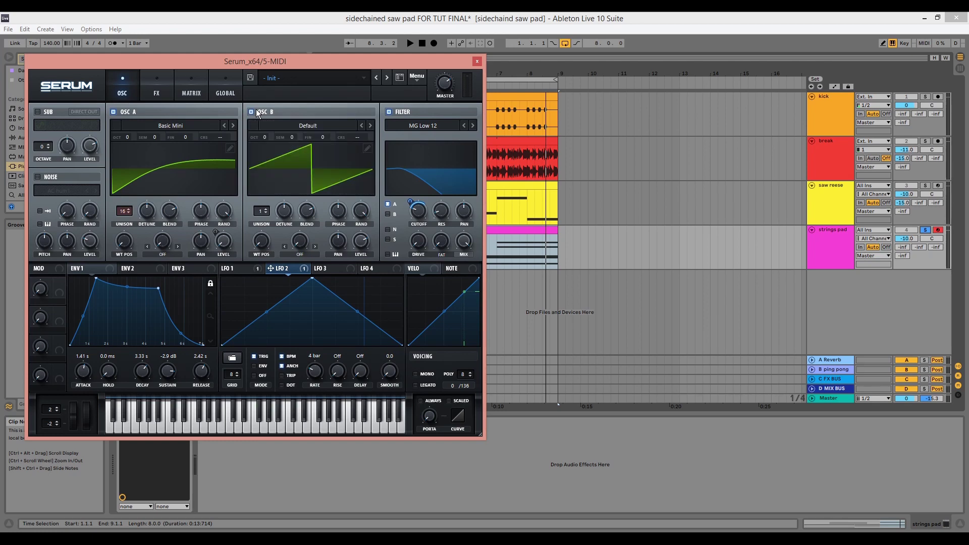
left_click(269, 127)
mouse_move(293, 135)
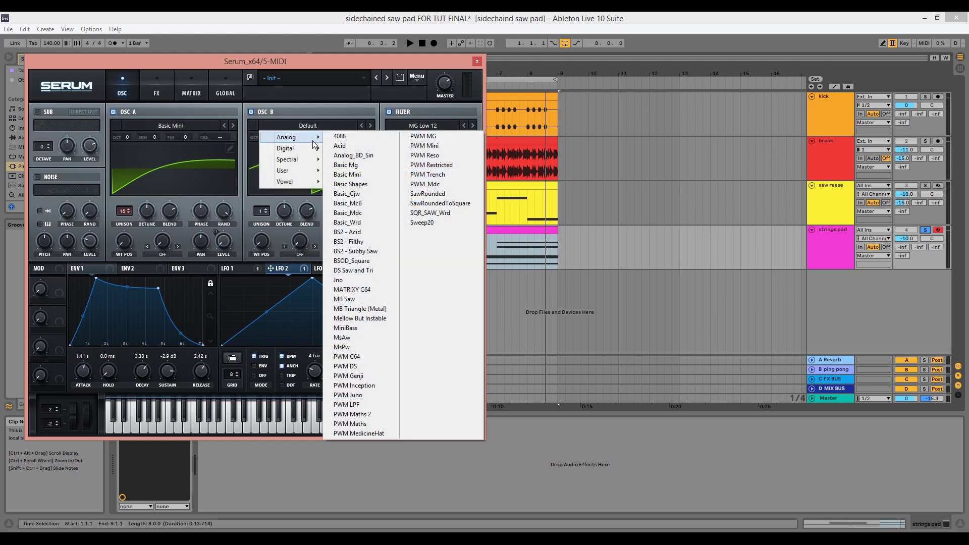
left_click(349, 156)
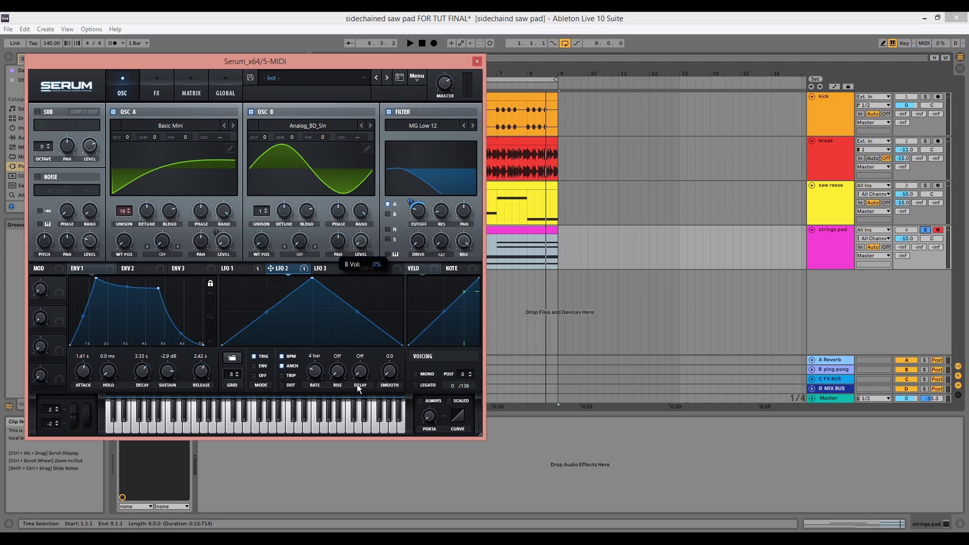
left_click(167, 253)
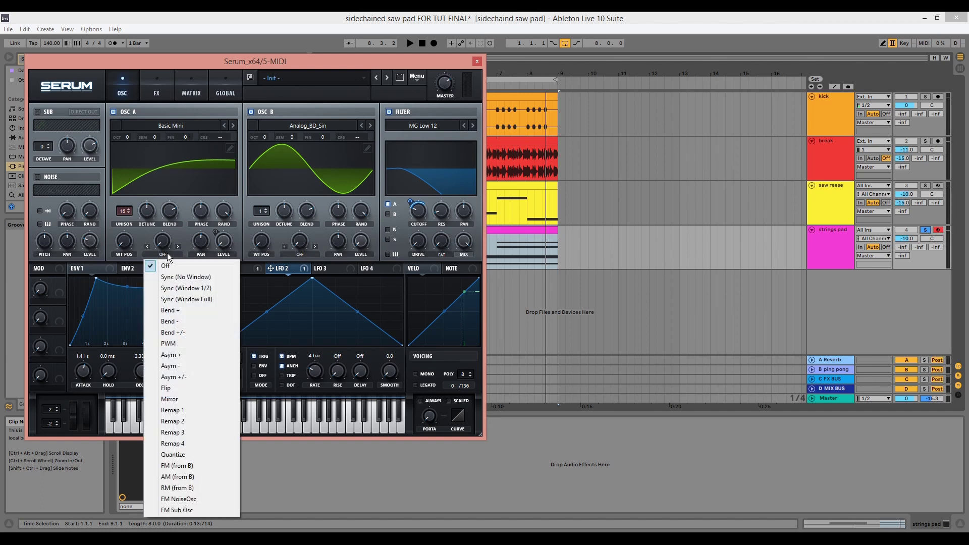
left_click(177, 465)
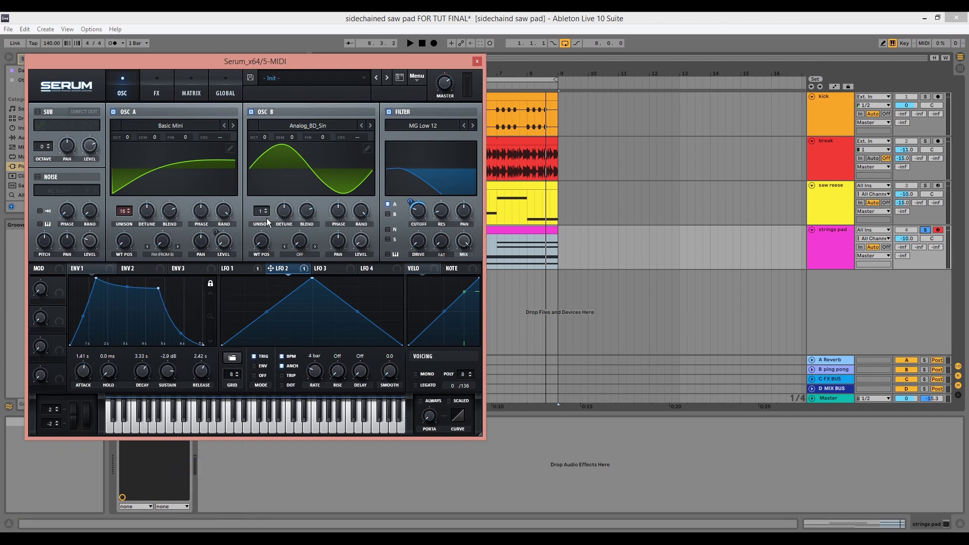
left_click_drag(268, 211, 268, 183)
left_click_drag(214, 251, 162, 240)
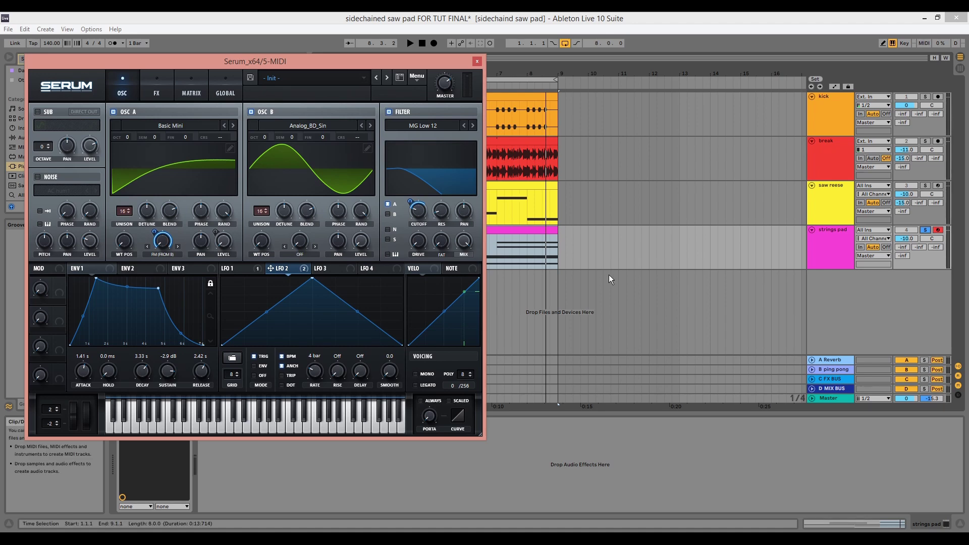
key("space")
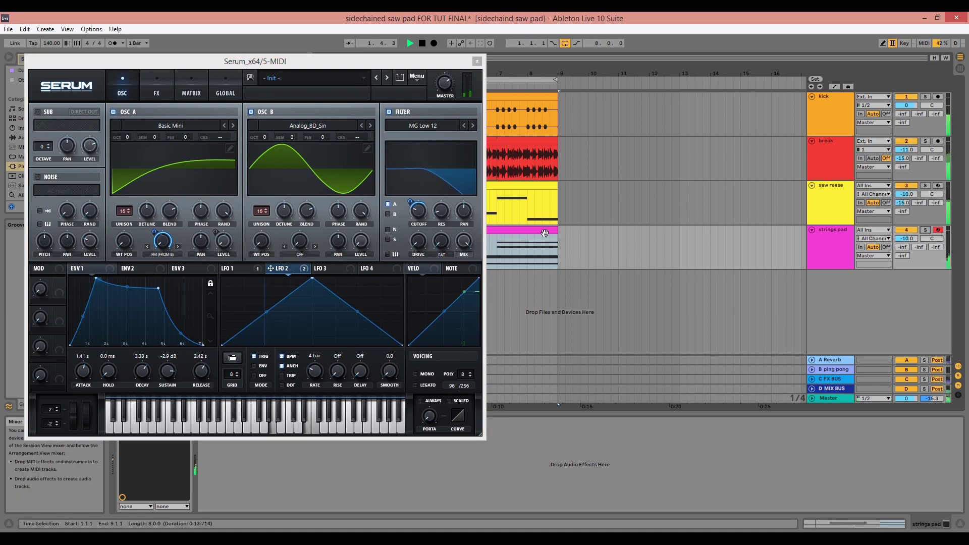
left_click(183, 248)
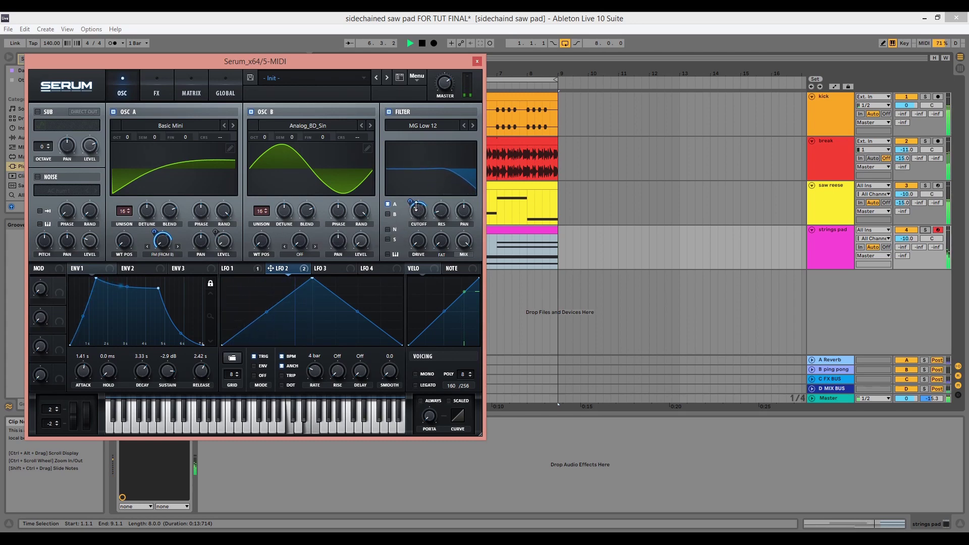
mouse_move(157, 231)
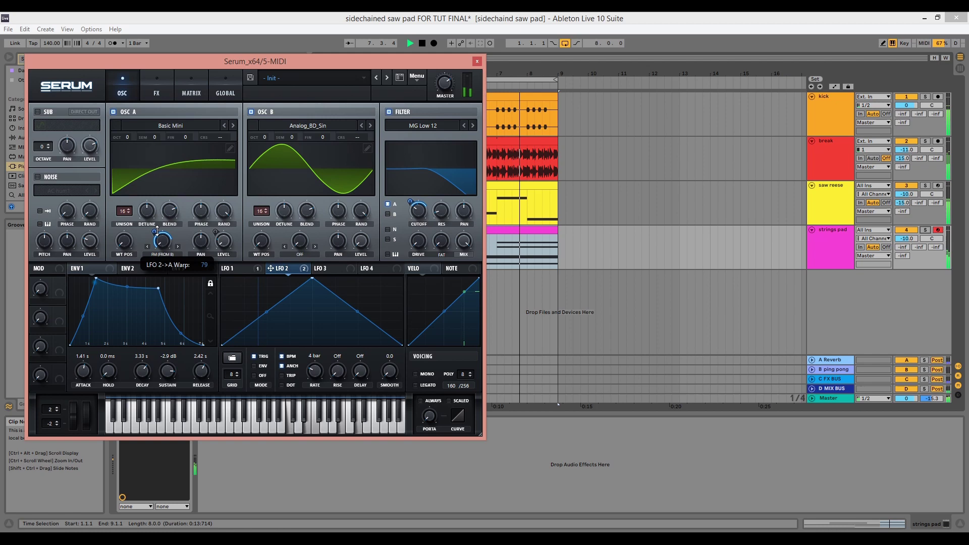
left_click_drag(157, 231, 162, 242)
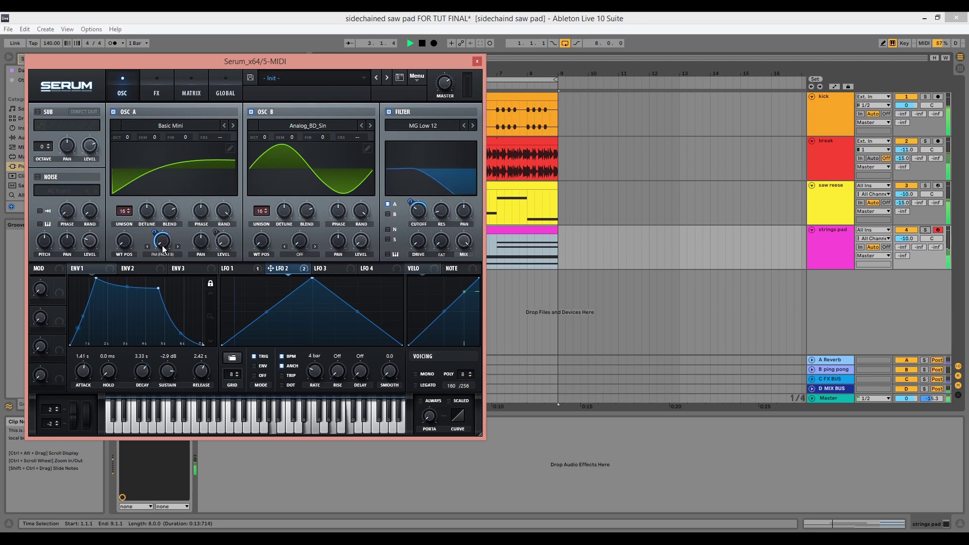
key("space")
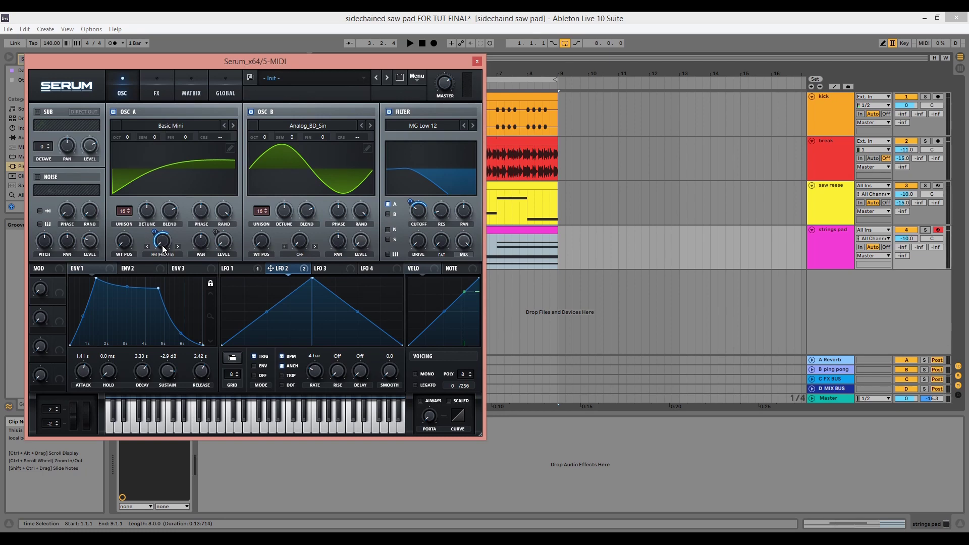
key("space")
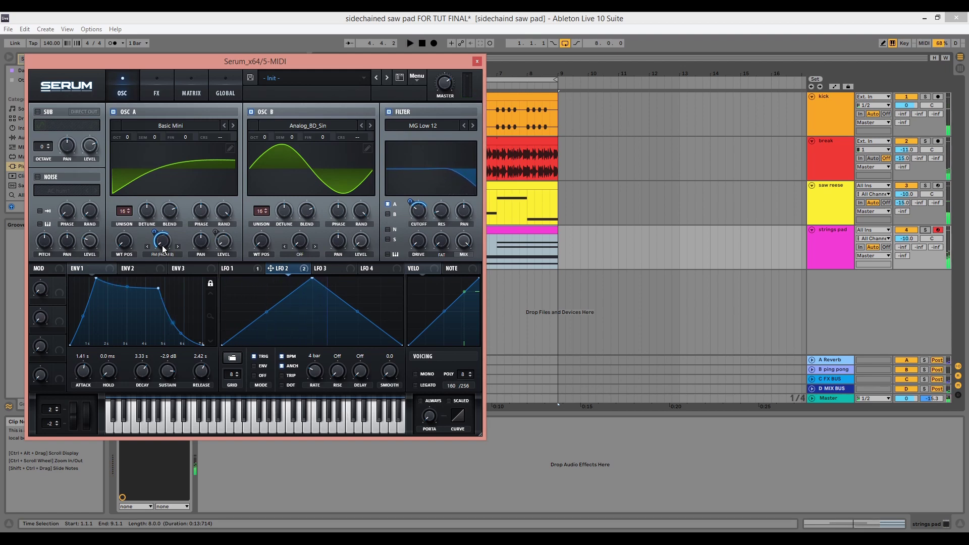
- Stop playback and set the noise oscillator to the Analog BrightWhite sample
key("space")
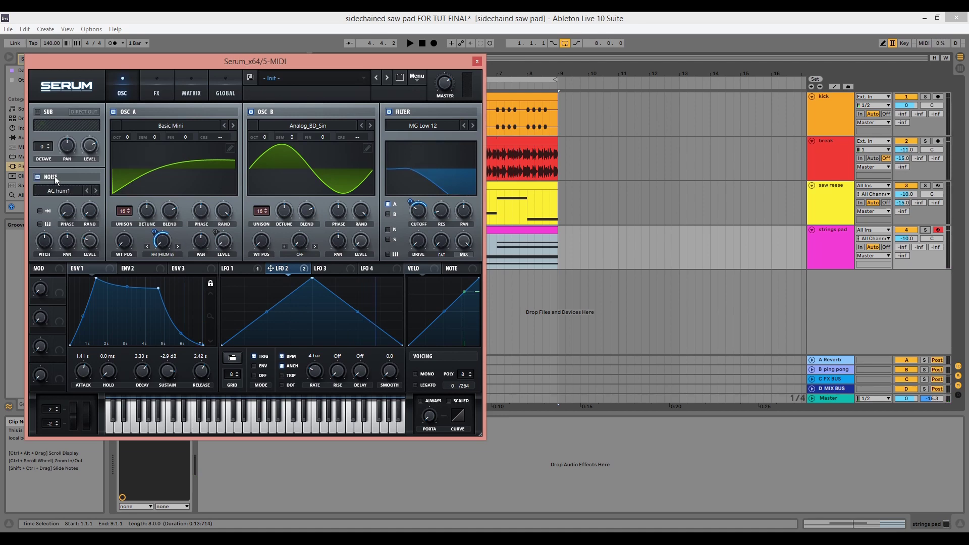
left_click(70, 188)
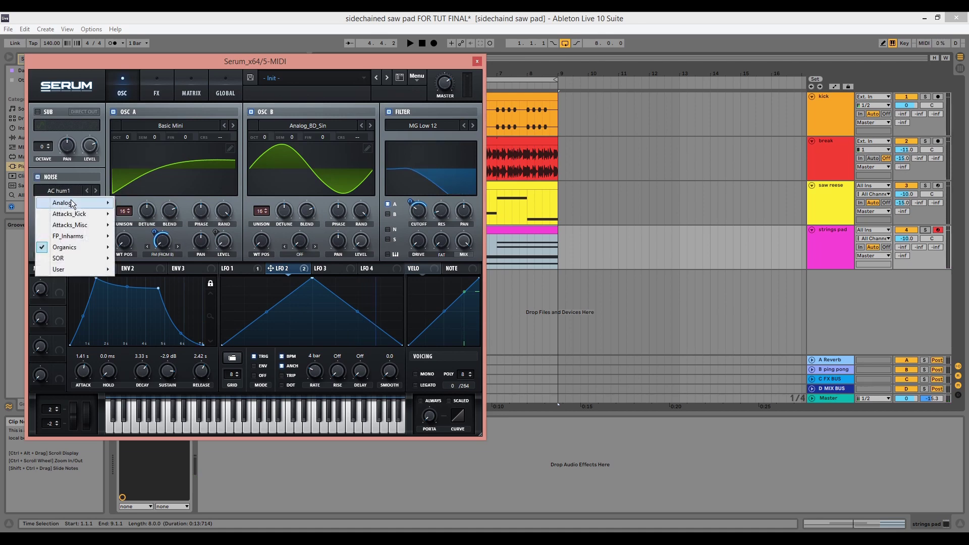
mouse_move(108, 203)
left_click(153, 248)
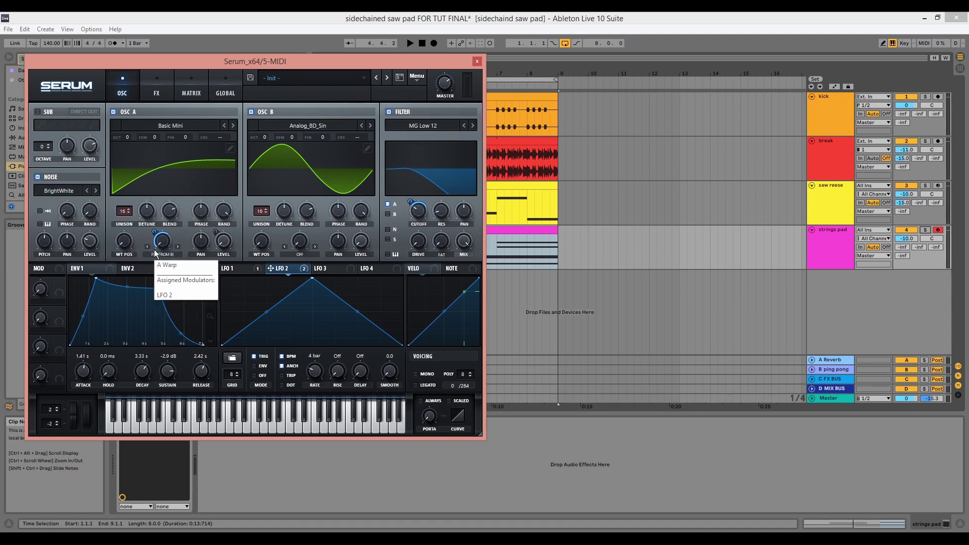
- Route LFO 1 to Noise Level and adjust its modulation amount toward 36
left_click(247, 269)
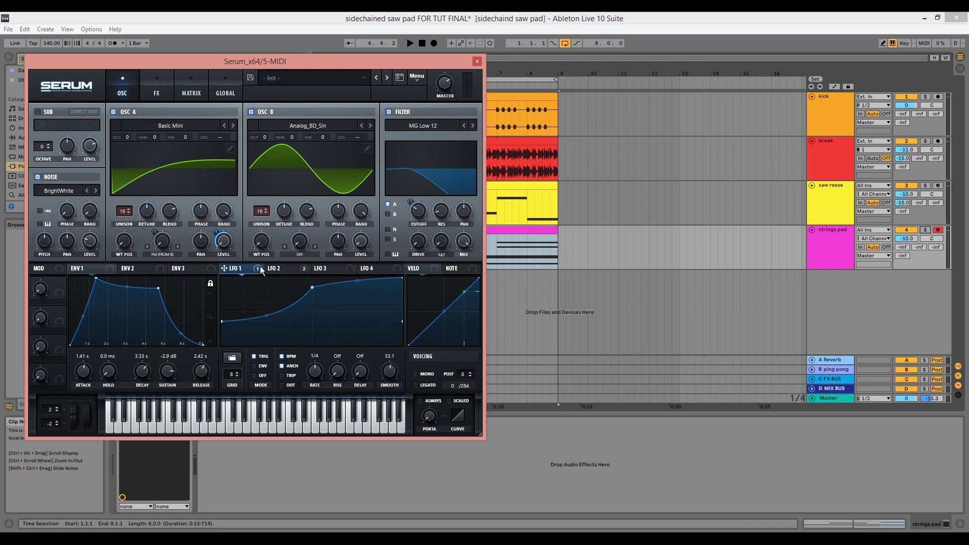
left_click_drag(261, 269, 89, 241)
key("space")
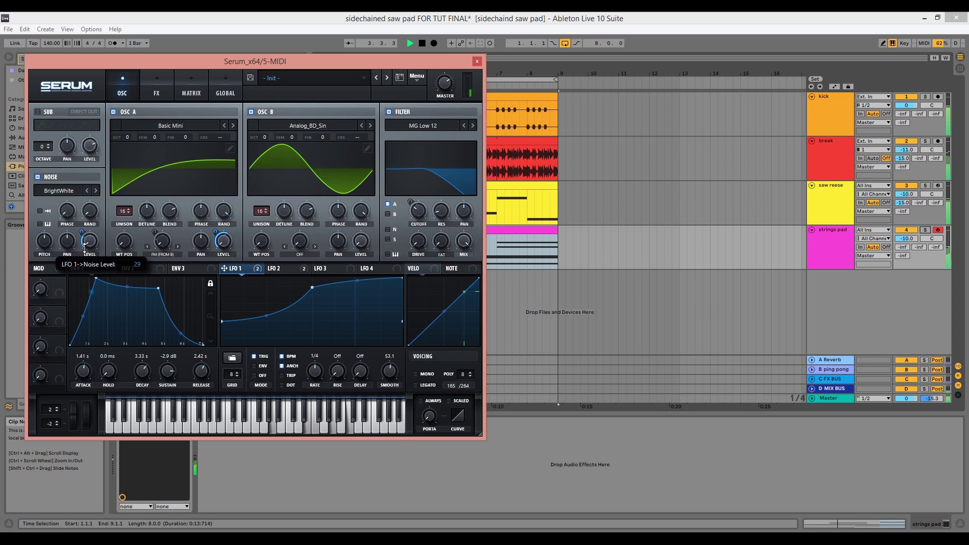
left_click_drag(85, 246, 86, 256)
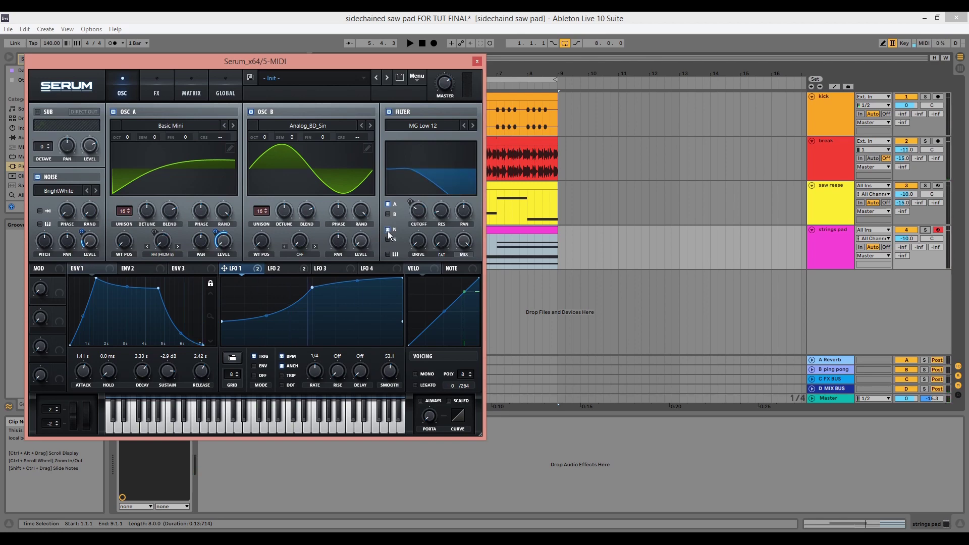
key("space")
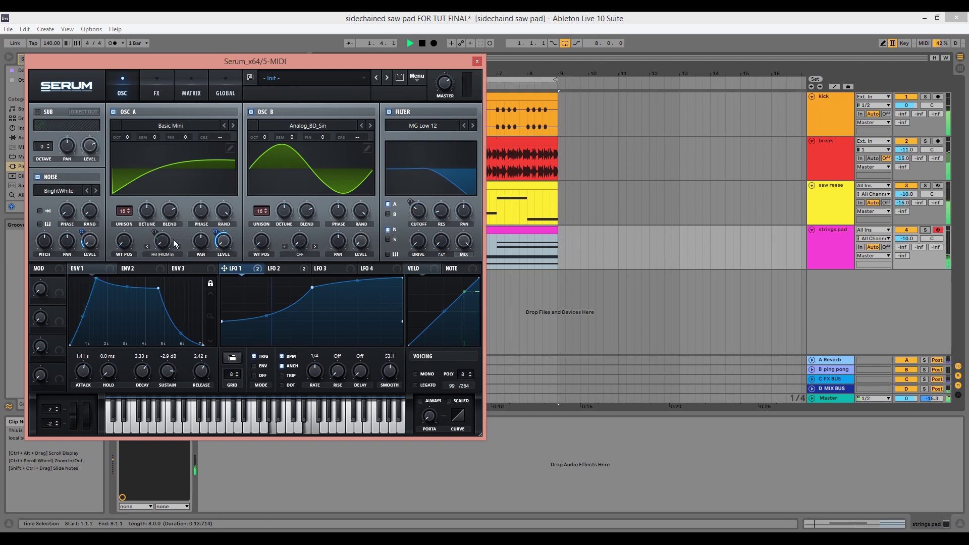
left_click_drag(91, 238, 85, 224)
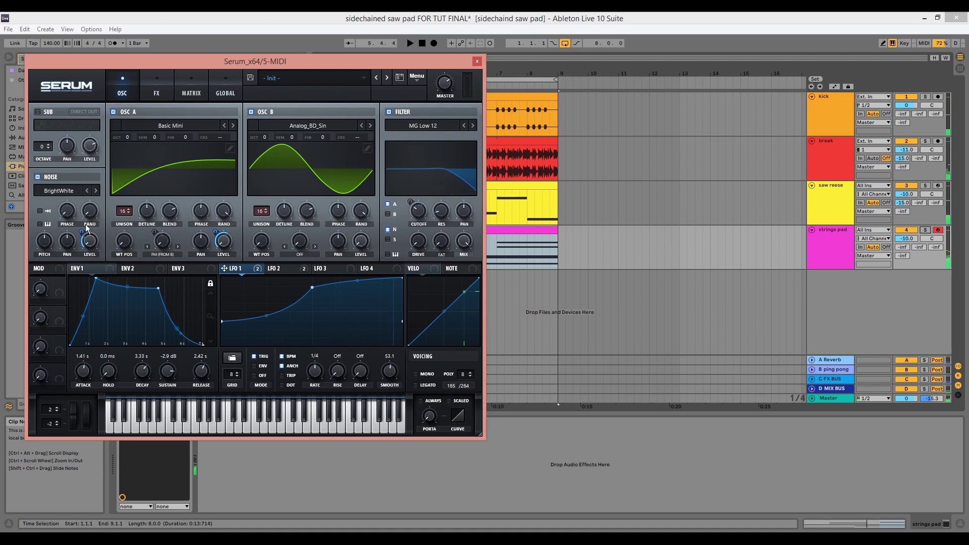
- Turn on Serum's Tube distortion with a POST filter reshaped into a sharper peak
left_click(166, 91)
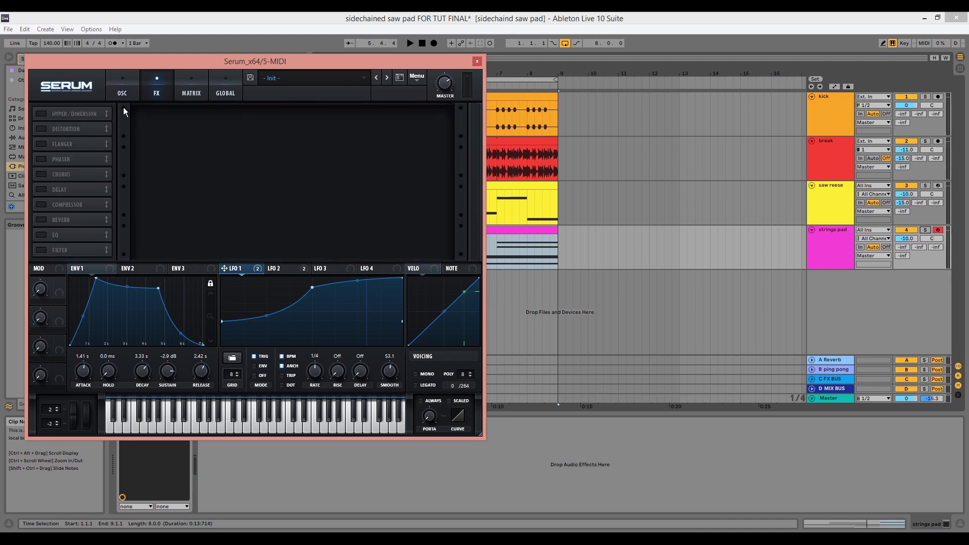
left_click(41, 129)
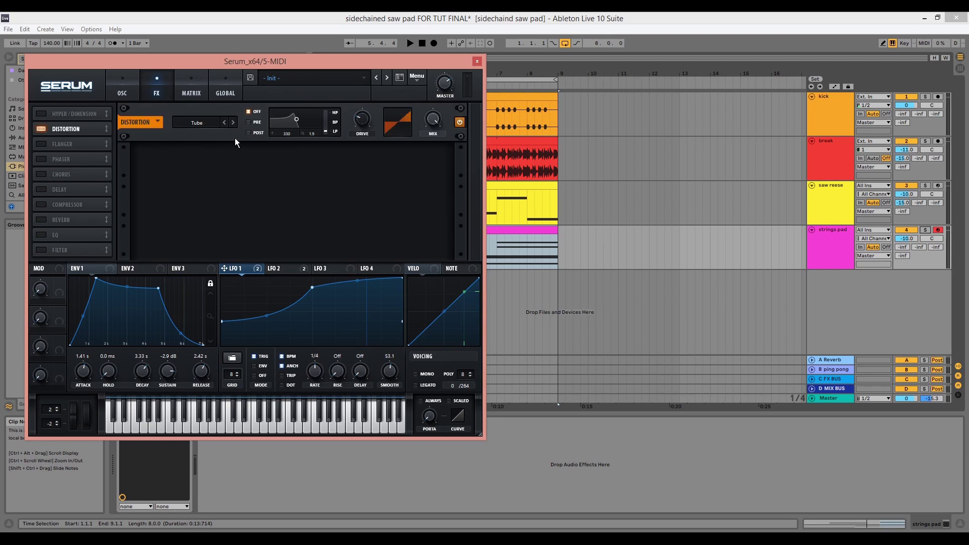
left_click(248, 133)
key("space")
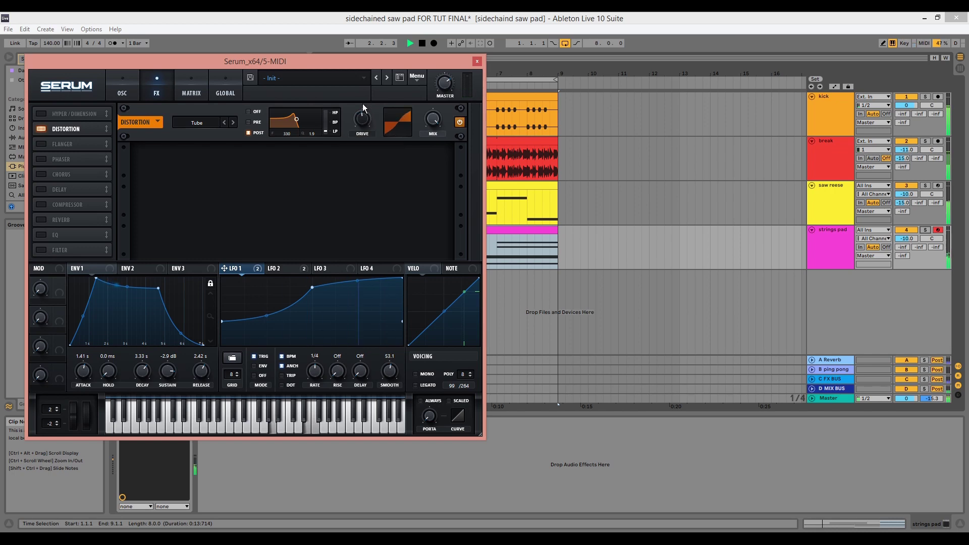
left_click_drag(296, 119, 373, 90)
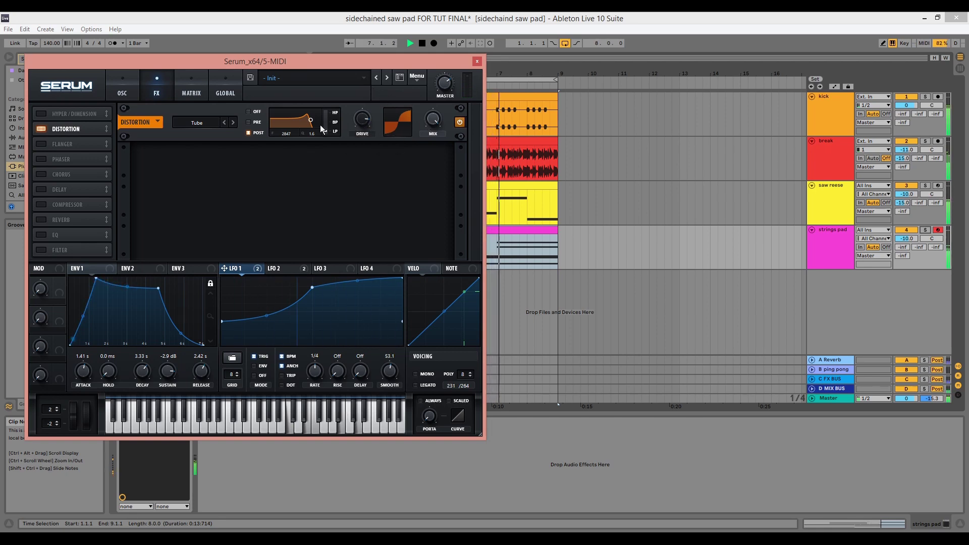
key("space")
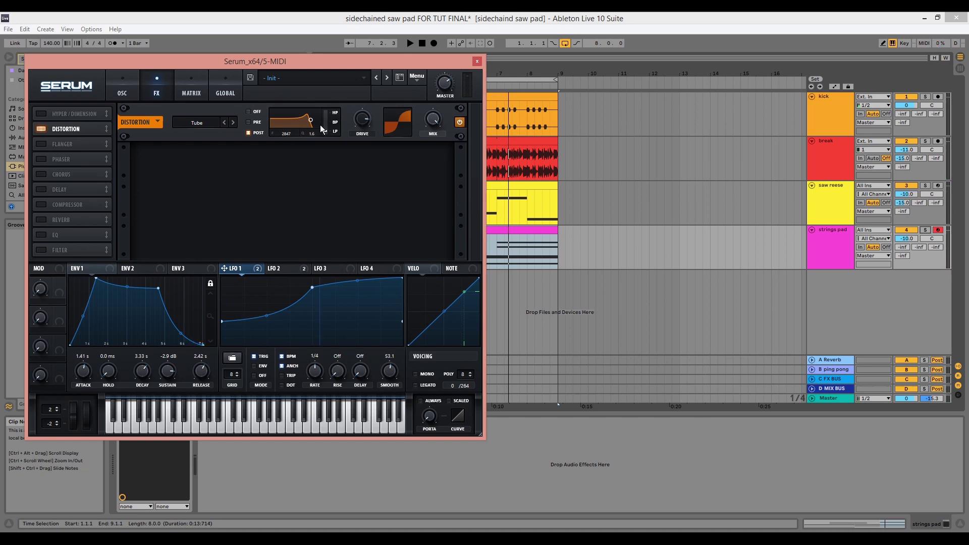
- Lower the distortion mix to about 33% and move its filter to 3587 Hz
key("space")
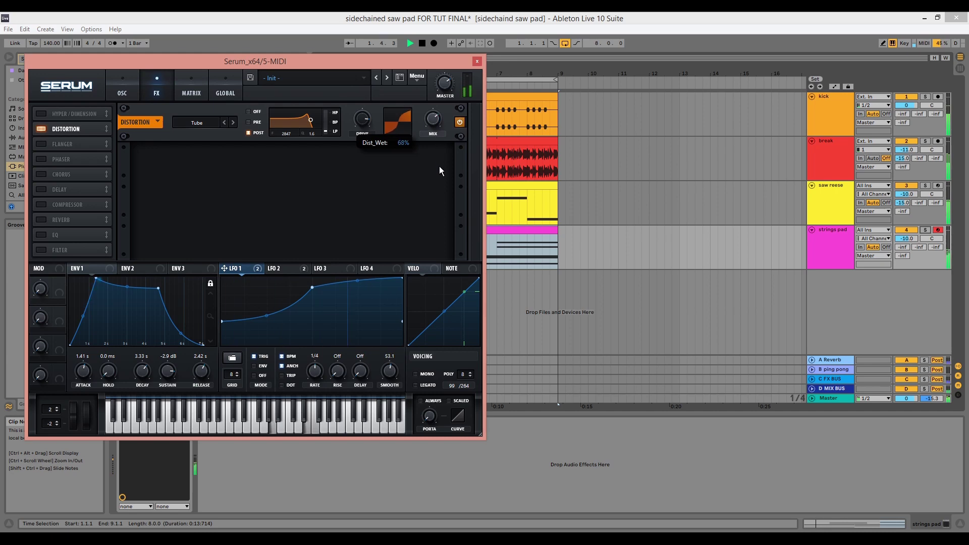
left_click_drag(439, 171, 440, 186)
mouse_move(436, 145)
left_mouse_down()
mouse_move(432, 128)
mouse_move(435, 157)
left_mouse_up()
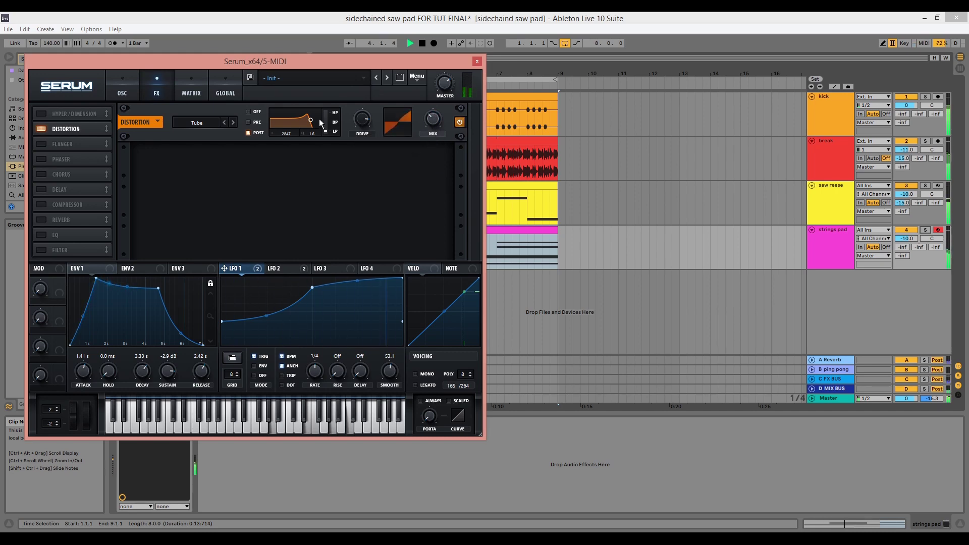
left_click_drag(311, 120, 314, 123)
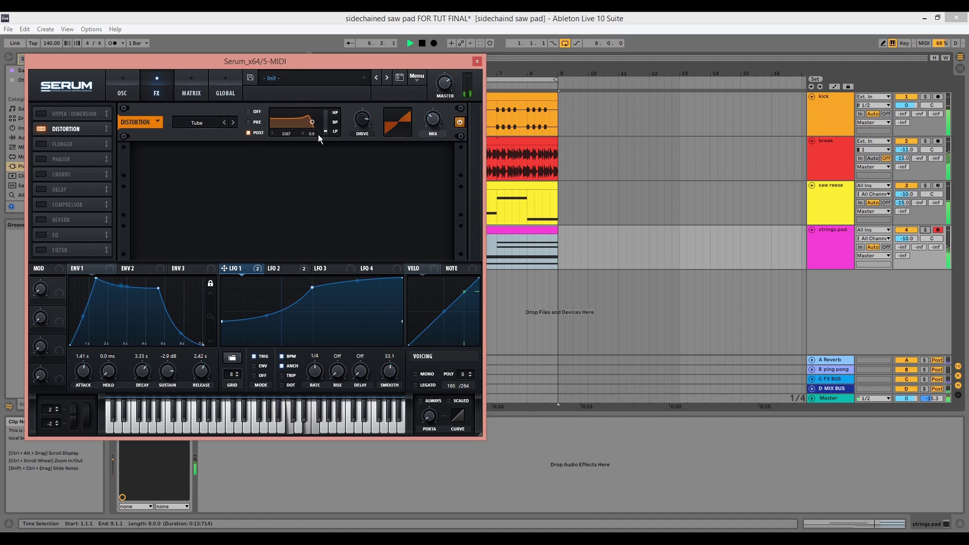
key("space")
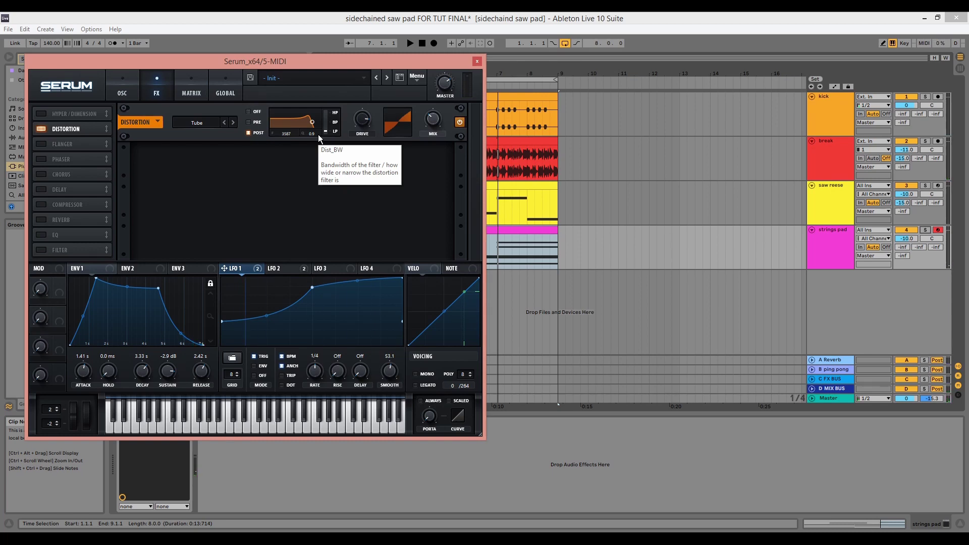
- Add Drum Buss after Serum on strings pad and turn its drive down to 0%
left_click(477, 61)
key("ctrl+f")
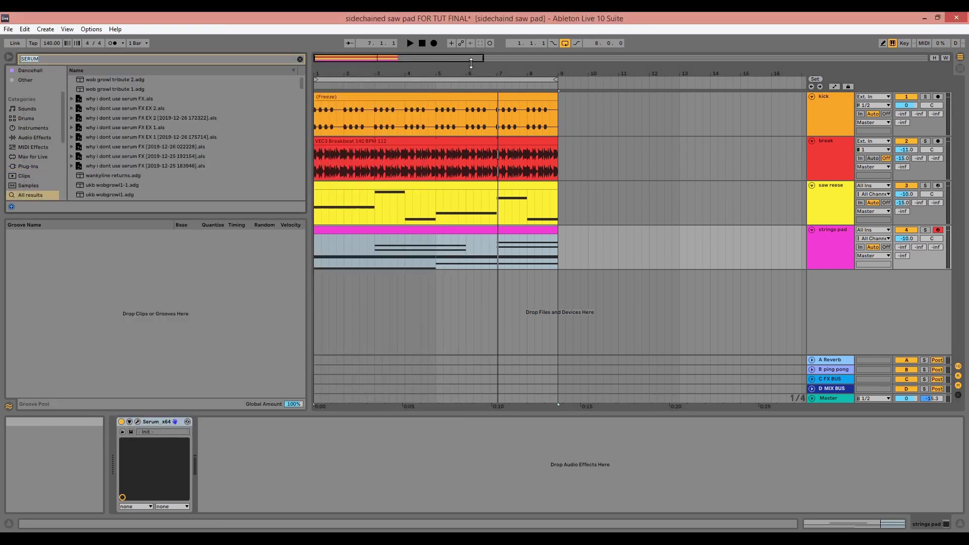
type("dru")
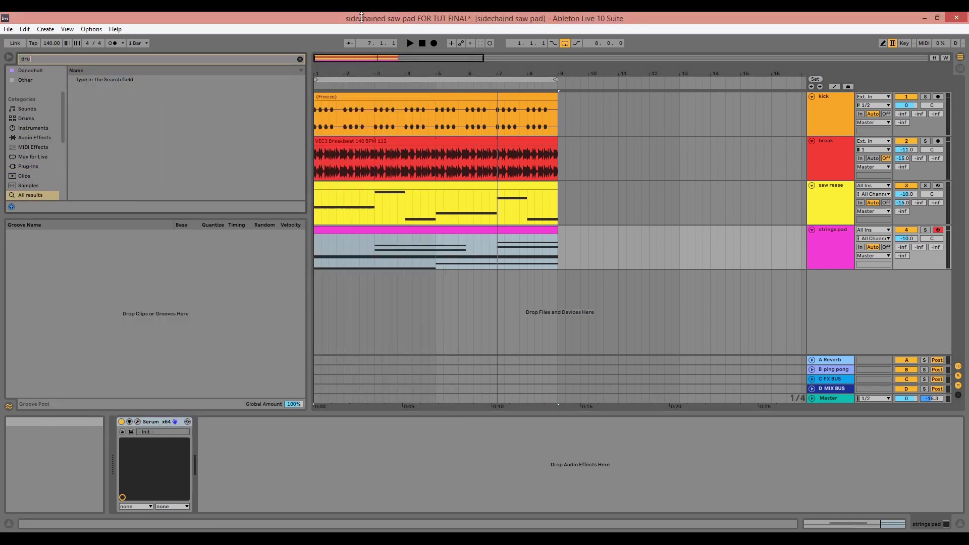
type("m buss")
left_click_drag(182, 79, 319, 462)
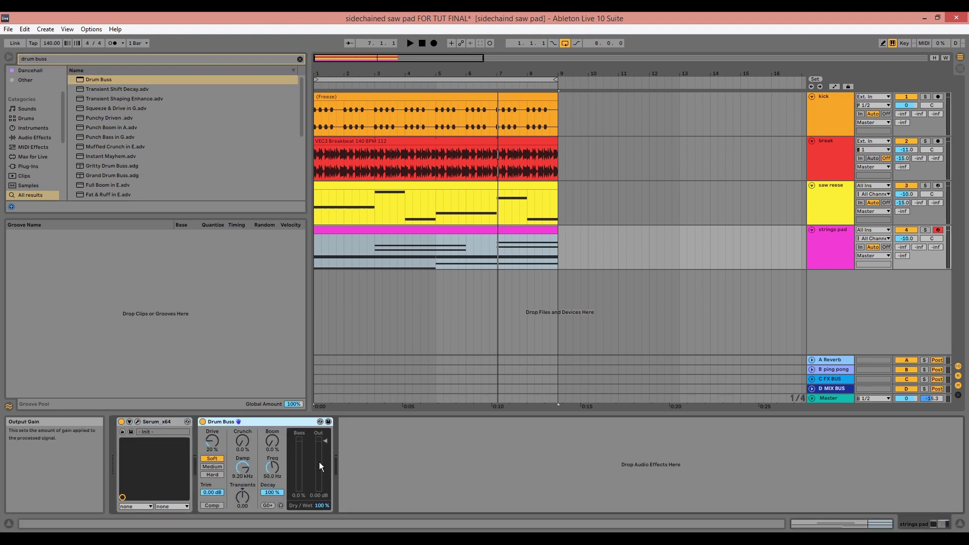
left_click_drag(212, 441, 212, 461)
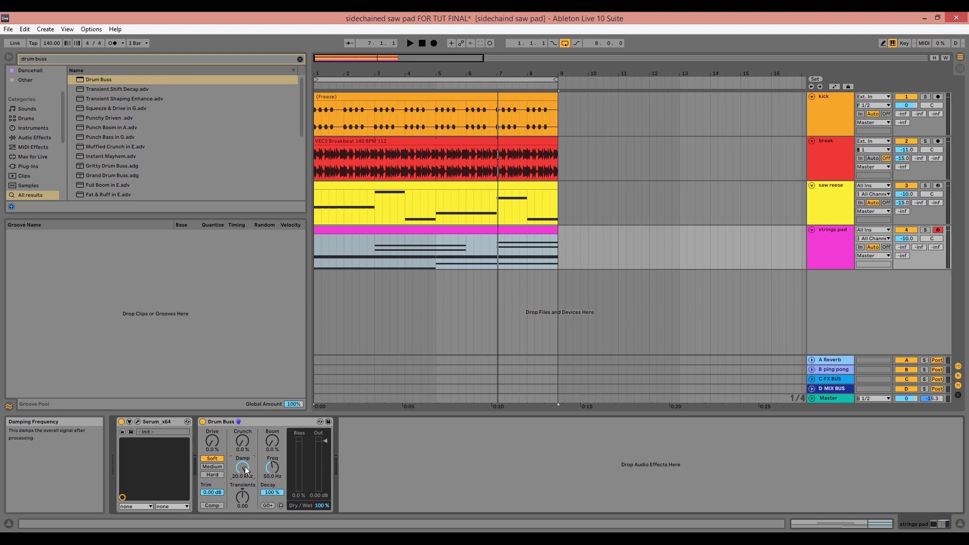
- Compare the pad with Drum Buss bypassed and re-enabled during playback
key("space")
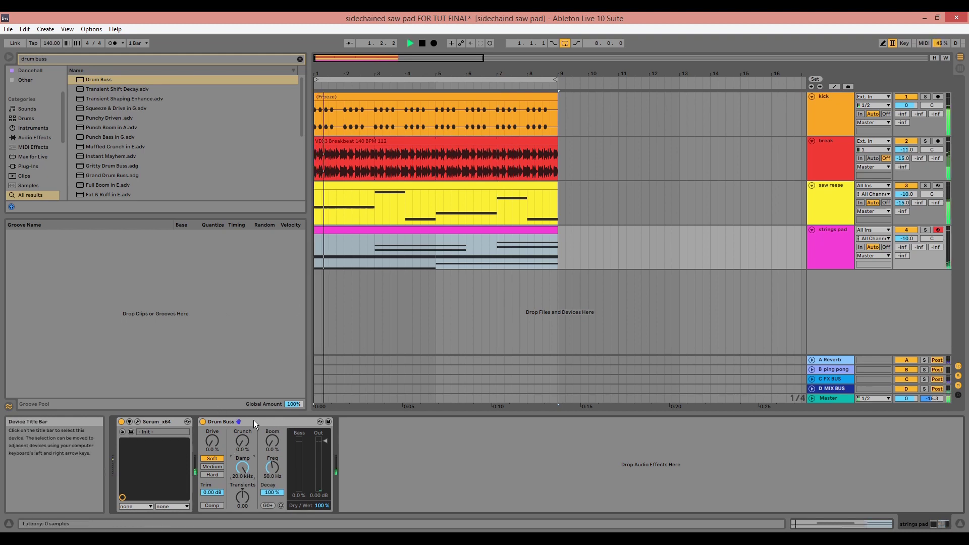
left_click(203, 424)
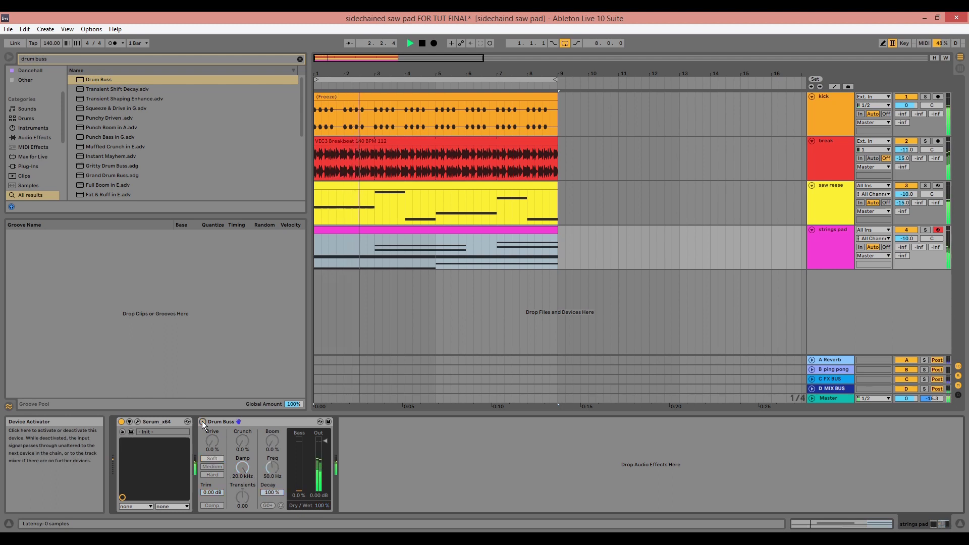
left_click(203, 423)
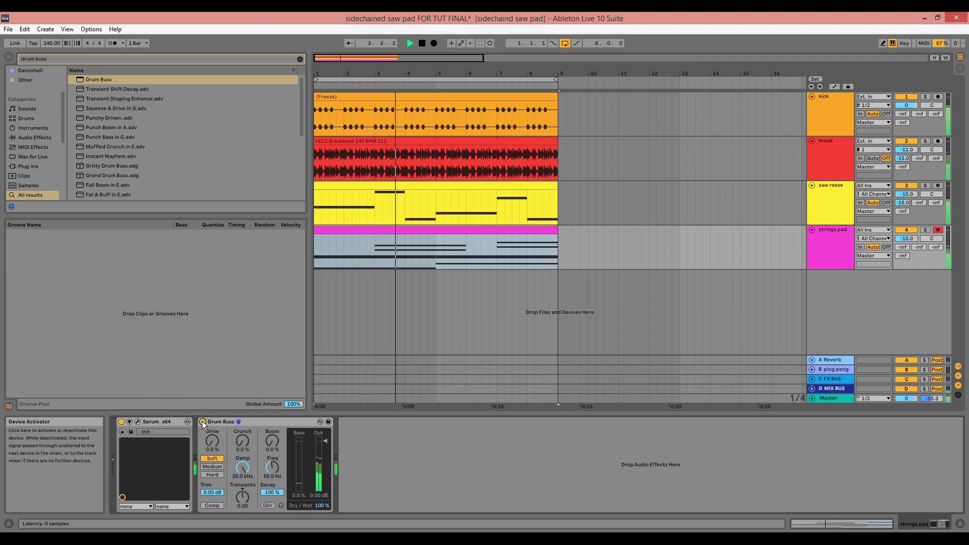
key("space")
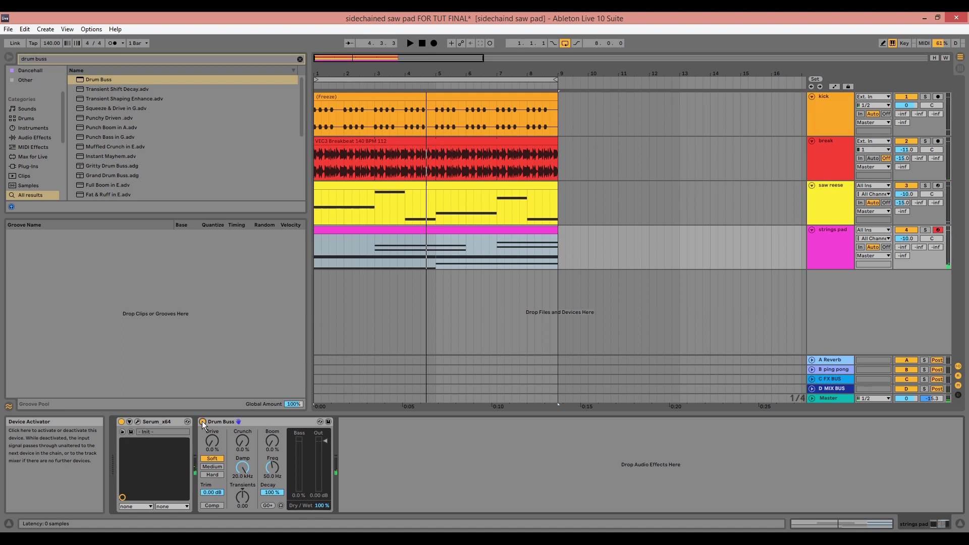
- Add EQ Eight and make band 1 a 48 dB low cut at about 255 Hz
key("ctrl+f")
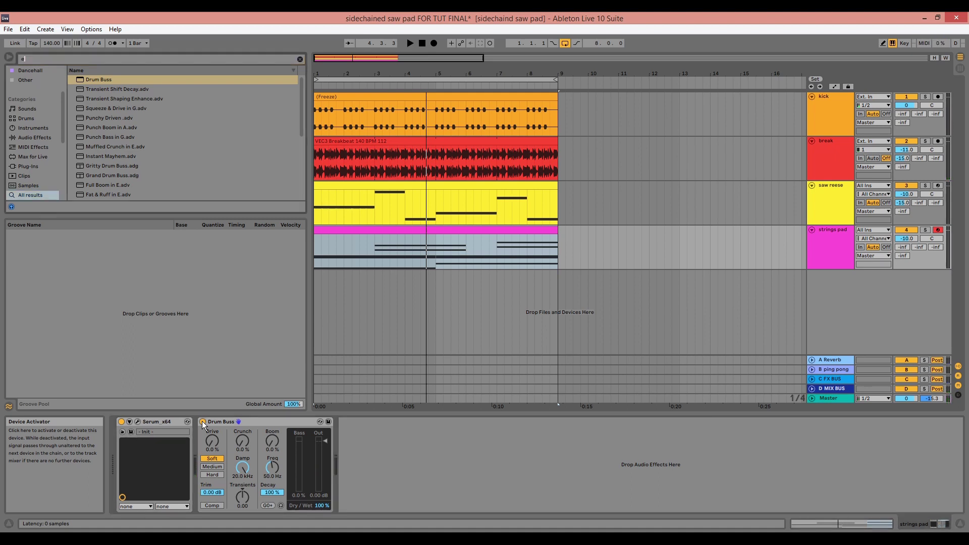
type("eq")
left_click(101, 89)
double_click(101, 89)
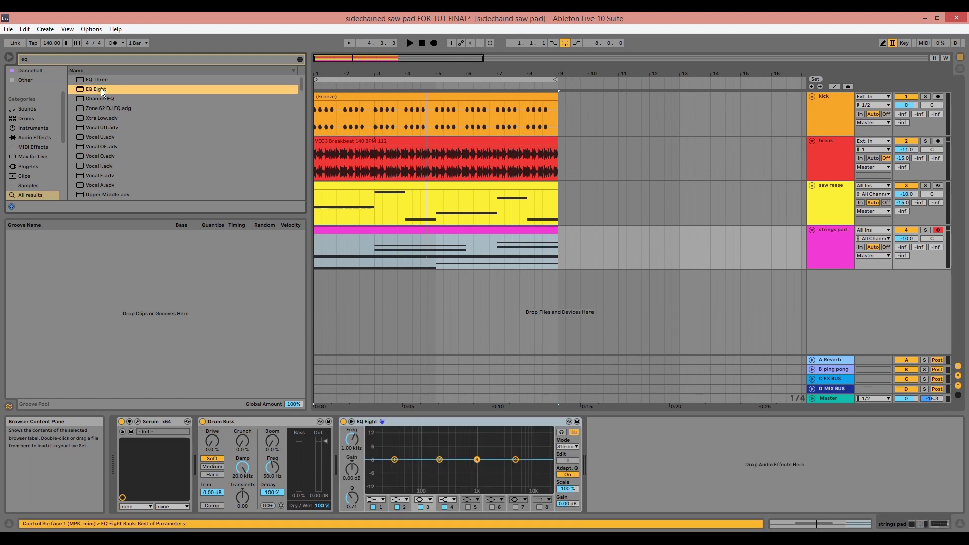
key("space")
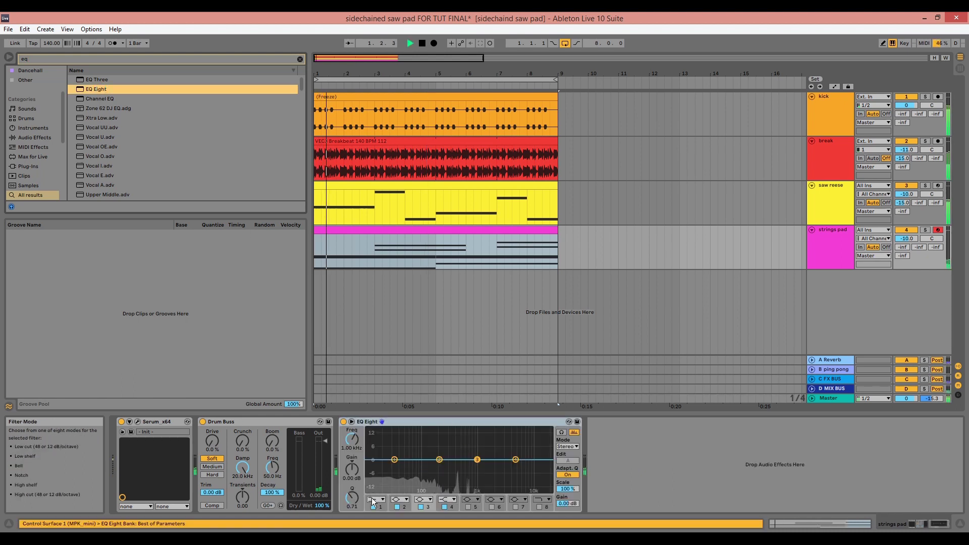
left_click(372, 499)
left_click(374, 492)
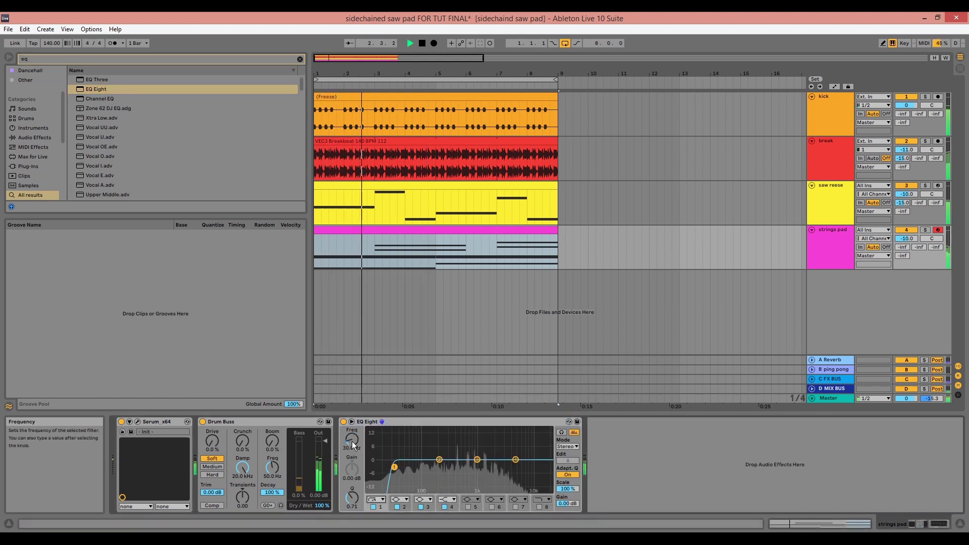
left_click_drag(352, 440, 352, 418)
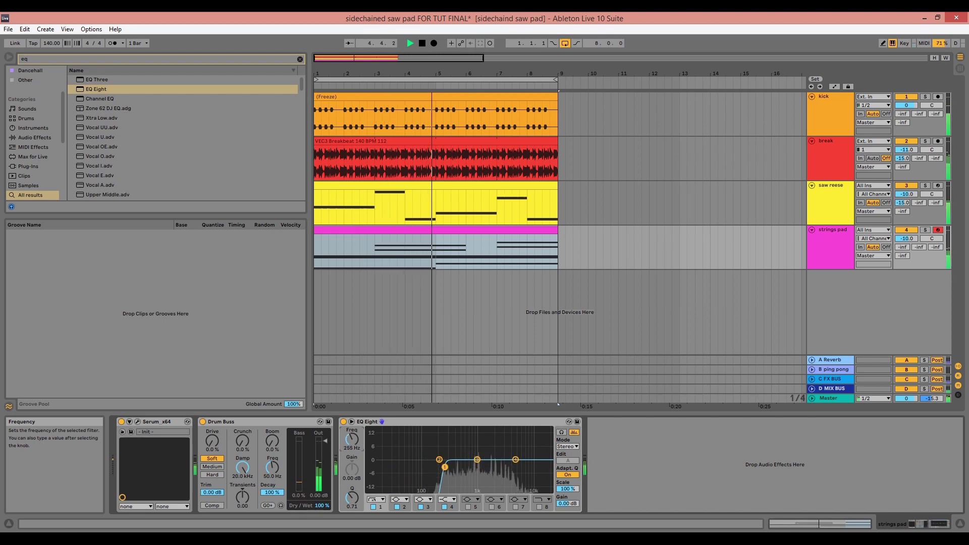
key("space")
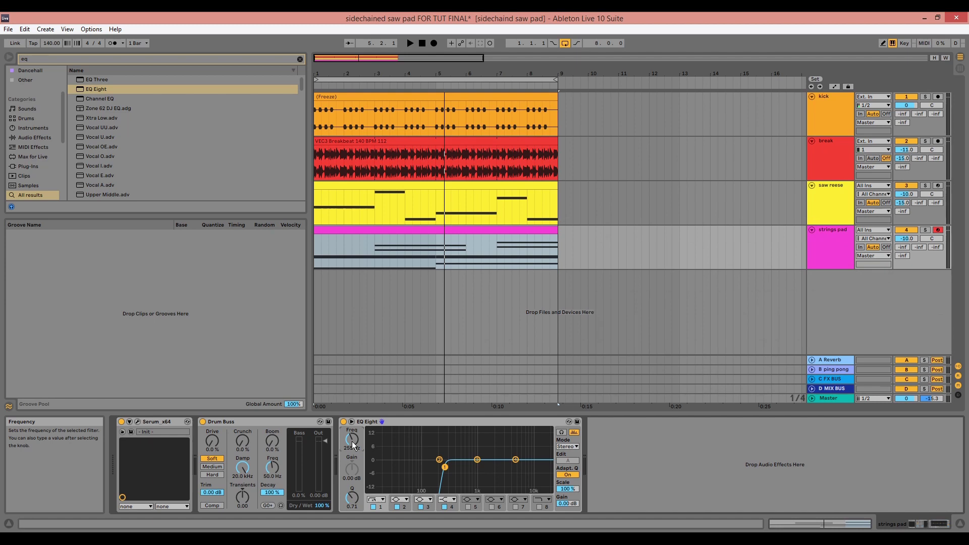
- Shape EQ band 3 into a narrow -4.52 dB dip at 1.74 kHz
key("space")
left_click(477, 460)
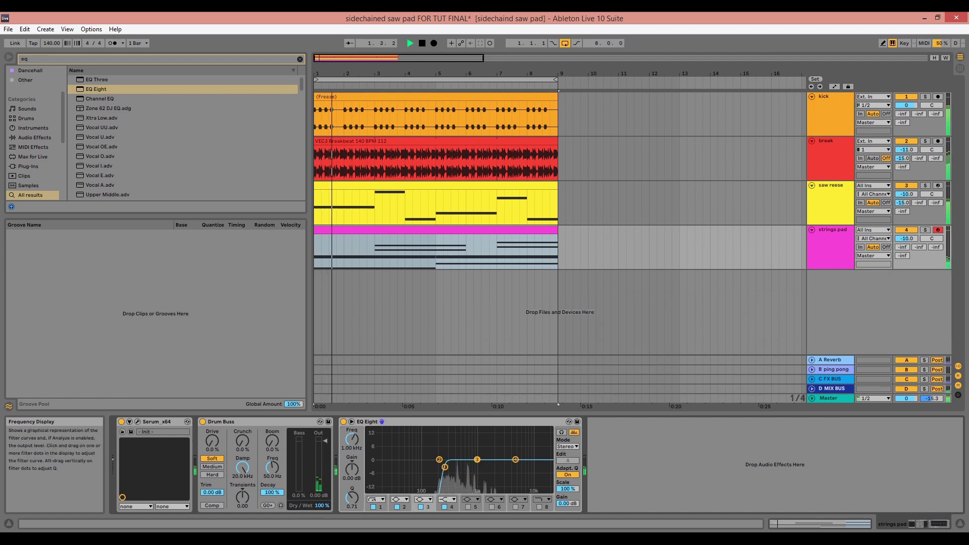
left_click_drag(477, 460, 490, 440)
left_click_drag(352, 497, 352, 480)
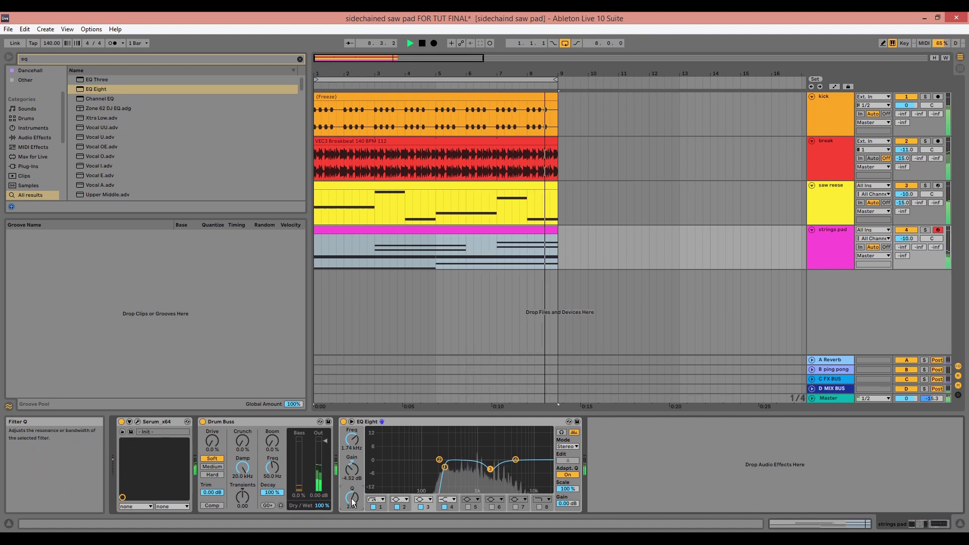
key("space")
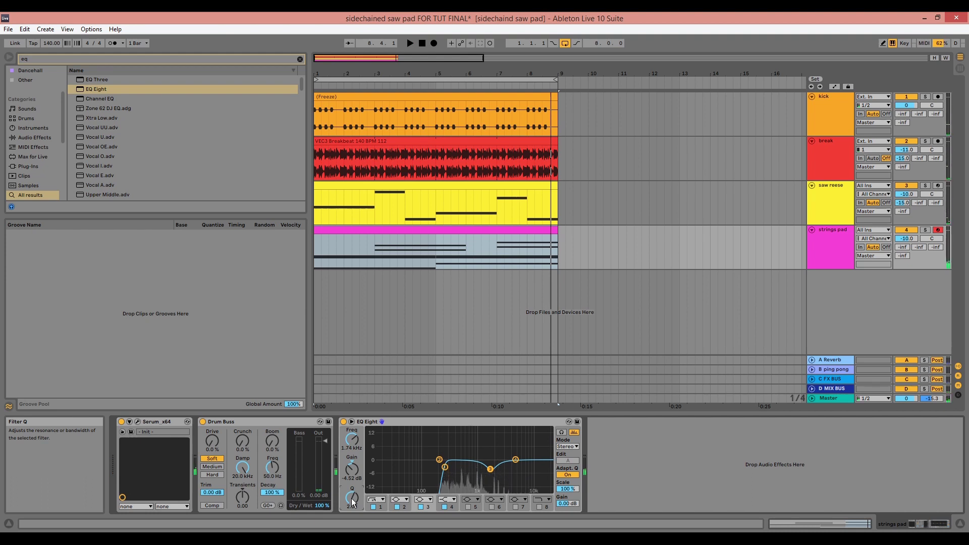
- Search the browser for 'auto' and load Auto Filter after EQ Eight
key("ctrl+f")
type("auto")
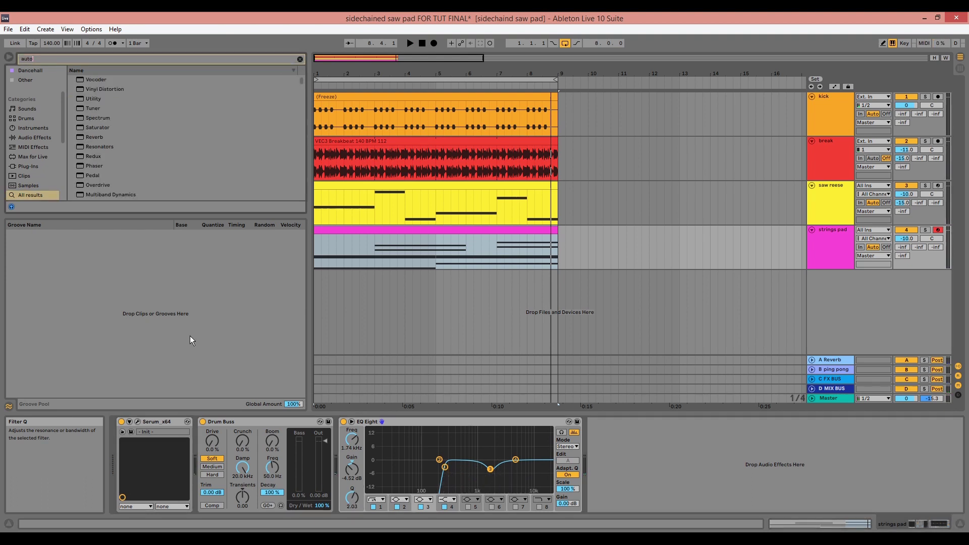
double_click(105, 89)
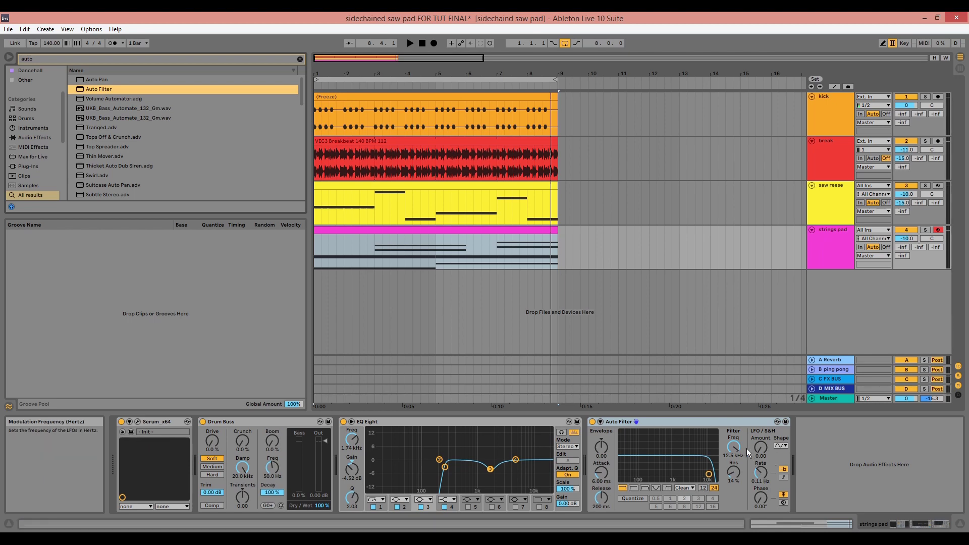
- Set the Auto Filter cutoff to about 4.80 kHz and its LFO amount to 6.90
left_click_drag(734, 447, 733, 470)
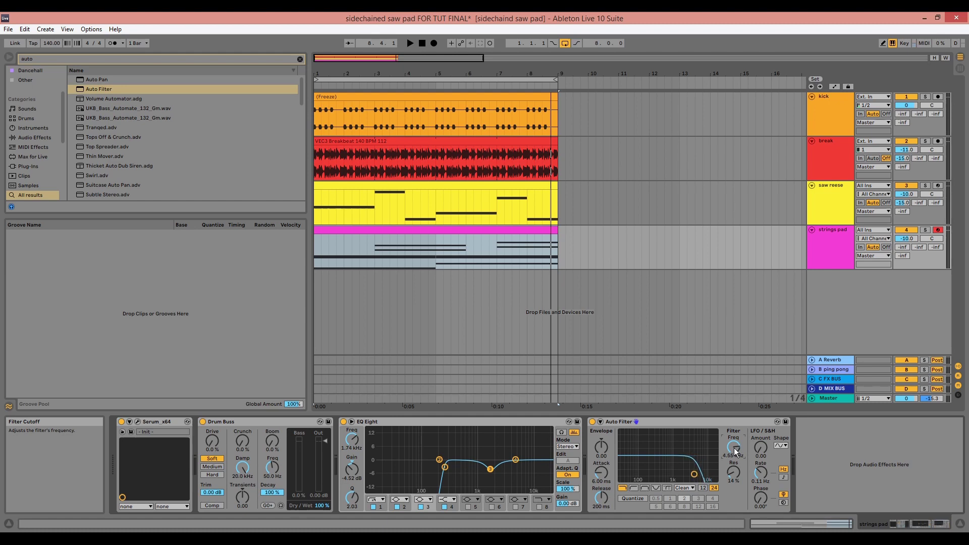
left_click_drag(761, 448, 766, 450)
key("space")
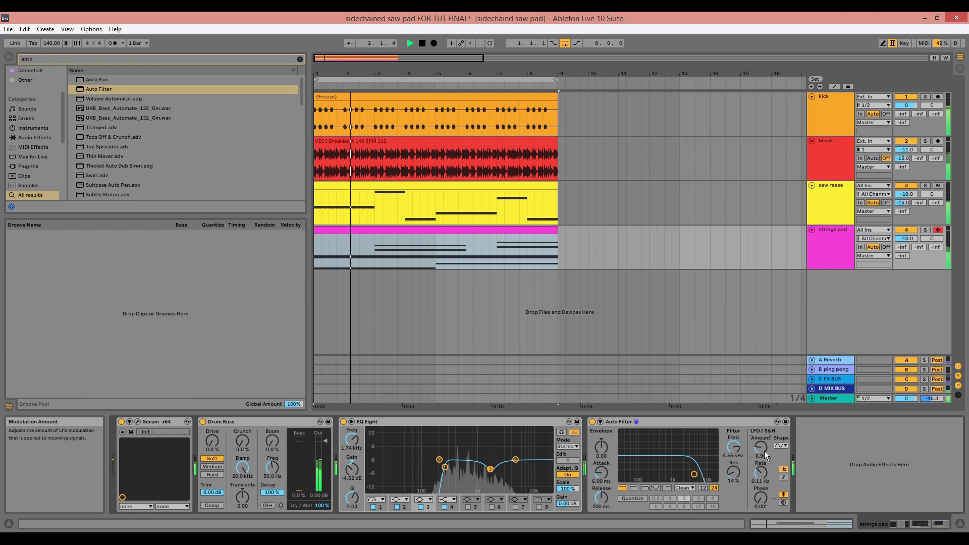
left_click_drag(736, 453, 735, 452)
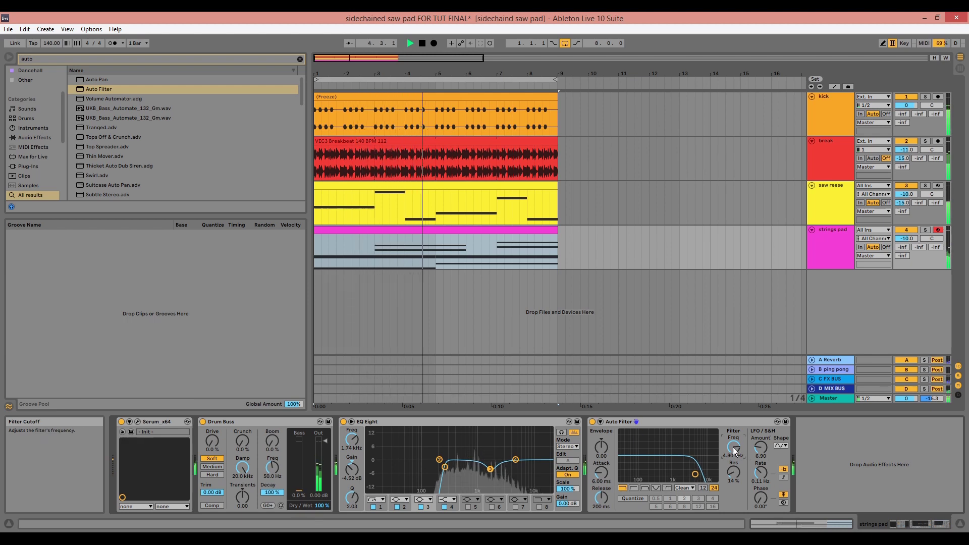
key("space")
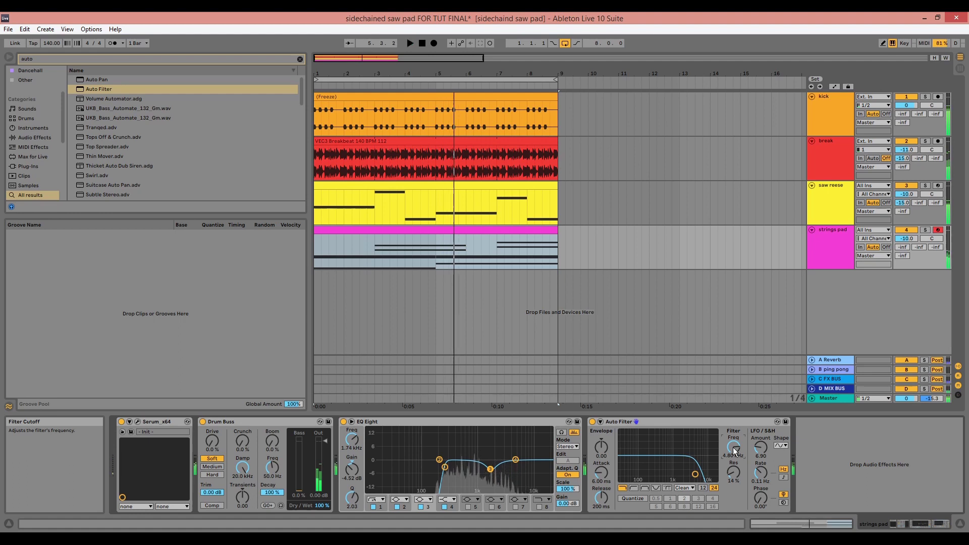
- Search for 'ut' and add Utility after Auto Filter at the chain's end
key("ctrl+f")
type("ut")
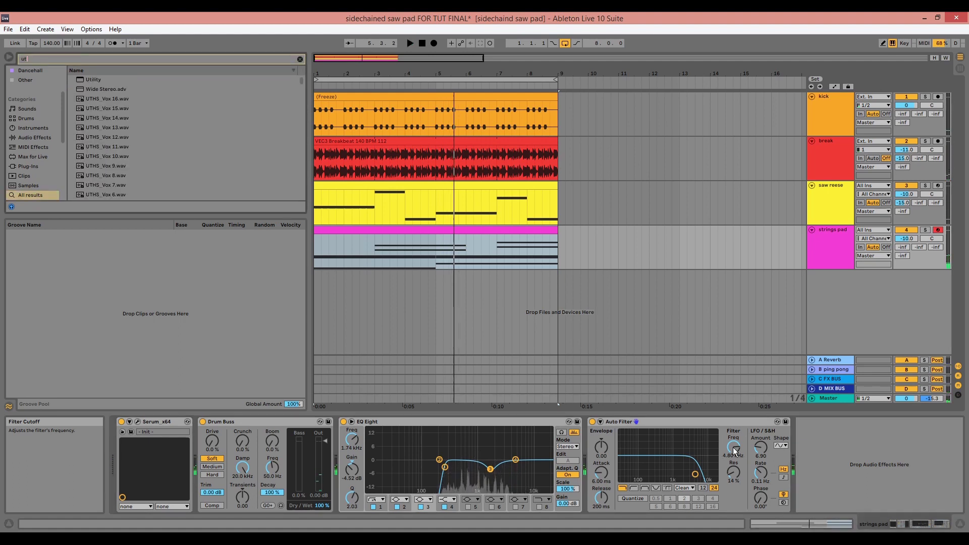
double_click(140, 80)
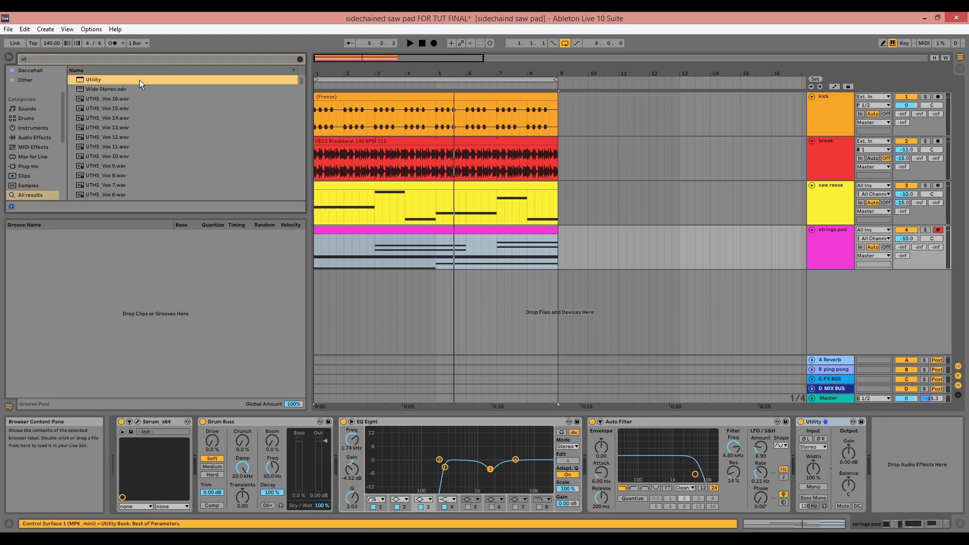
- Enable Utility's Bass Mono at 500 Hz and narrow the stereo width to 62%
left_click(814, 498)
left_click_drag(809, 506, 809, 486)
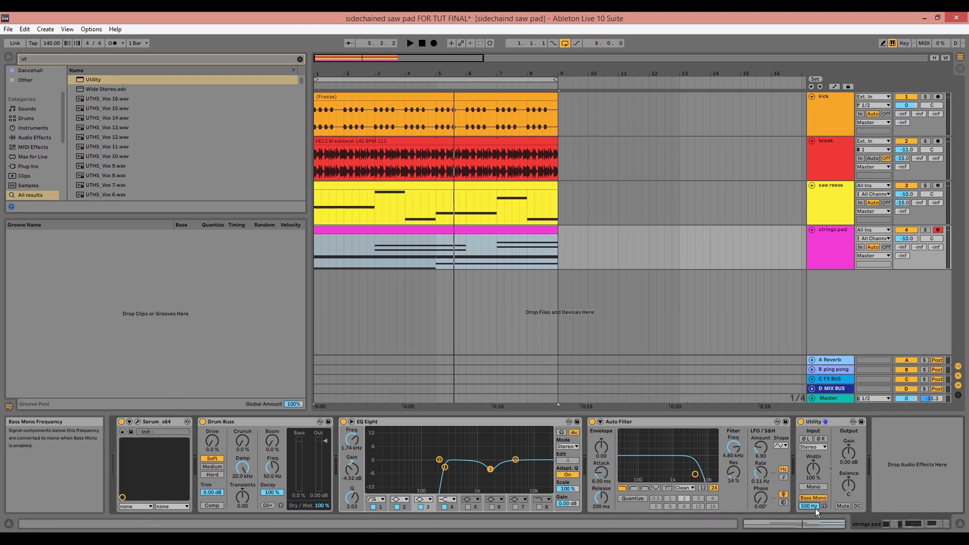
key("space")
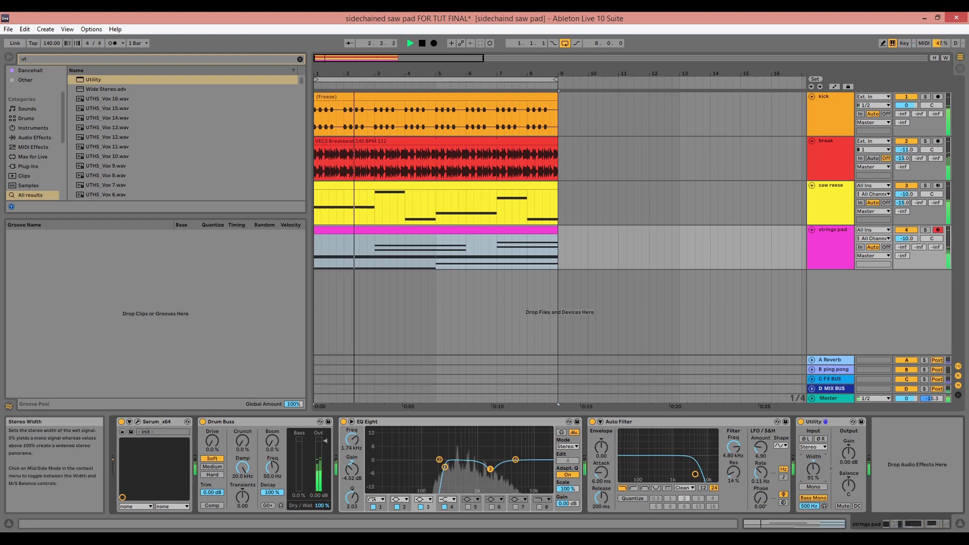
left_click_drag(813, 468, 814, 482)
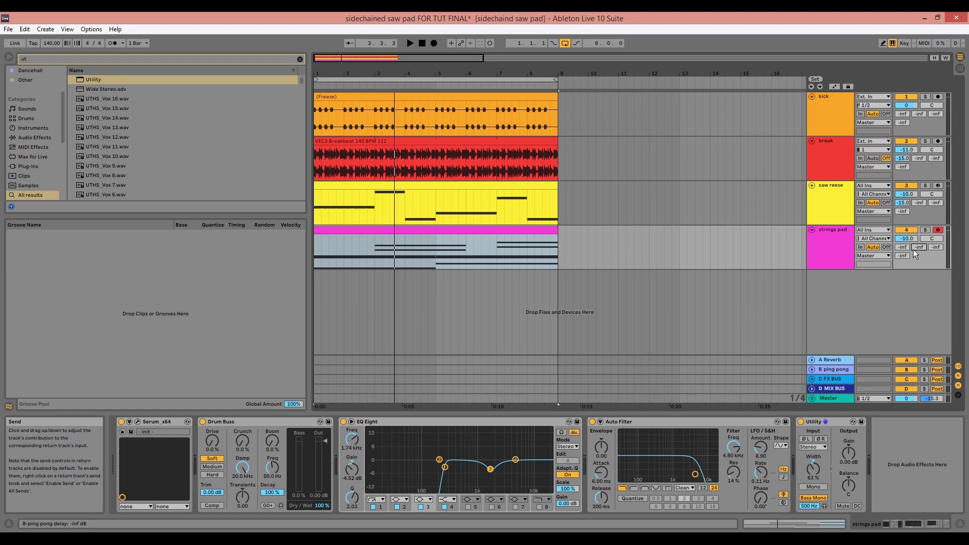
- Set the strings pad's Send A (reverb) to -10.6 dB and Send B (ping pong delay) to -8.7 dB
key("space")
mouse_move(903, 248)
left_mouse_down()
mouse_move(903, 227)
mouse_move(903, 238)
left_mouse_up()
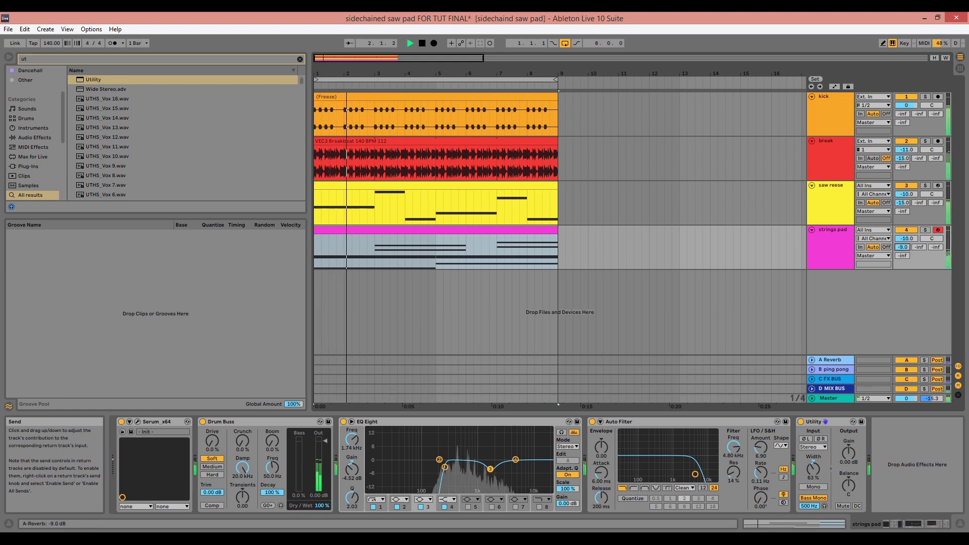
left_click_drag(881, 269, 919, 252)
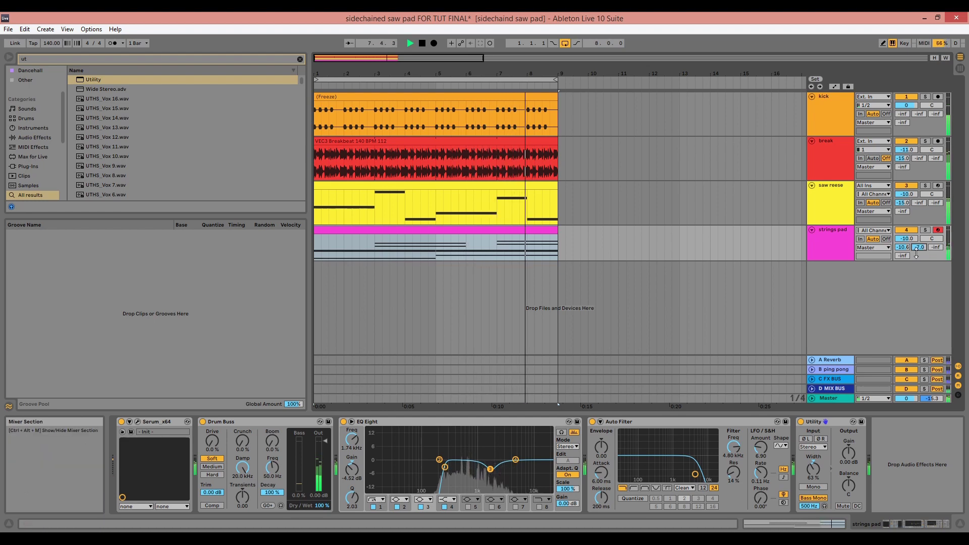
left_click_drag(920, 247, 919, 253)
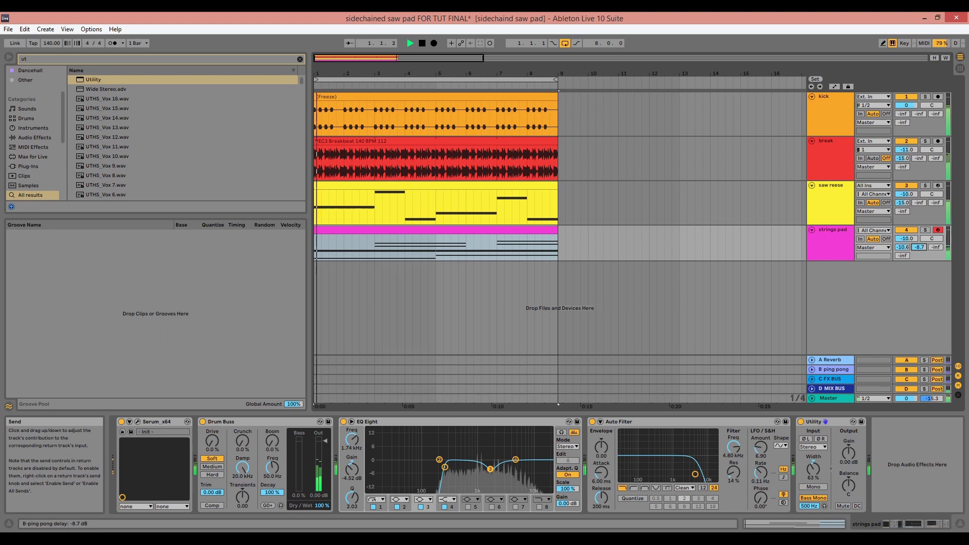